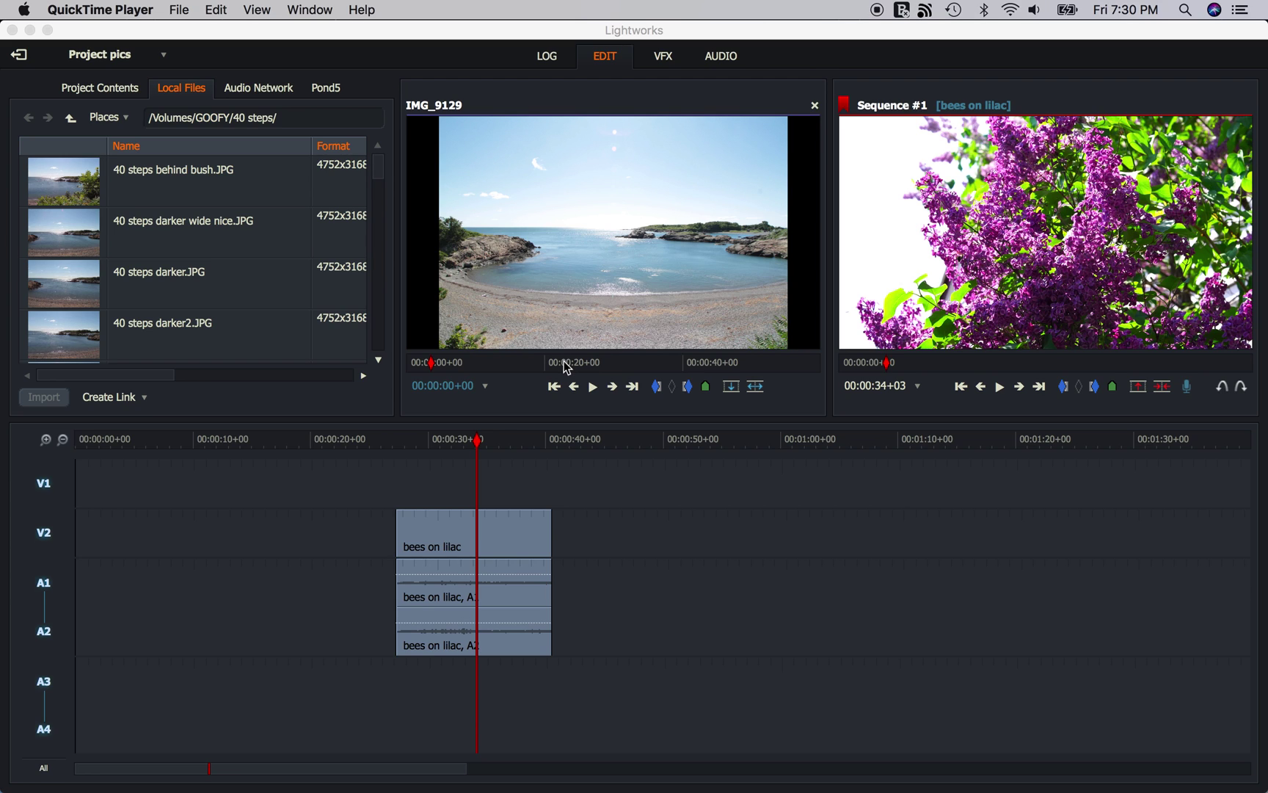
Step: Scrub the bees on lilac sequence back to about 00:00:30, replay it, then go to LOG
click(478, 443)
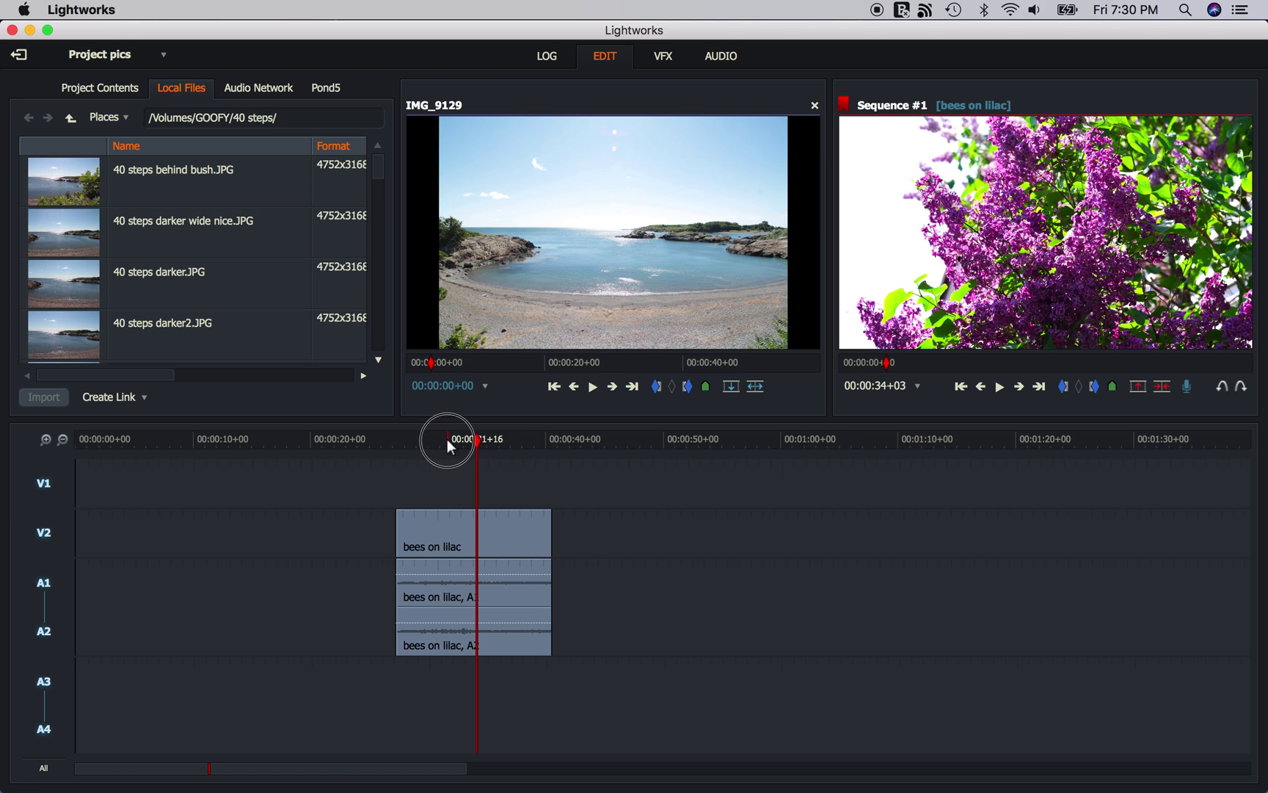
drag(447, 439, 433, 439)
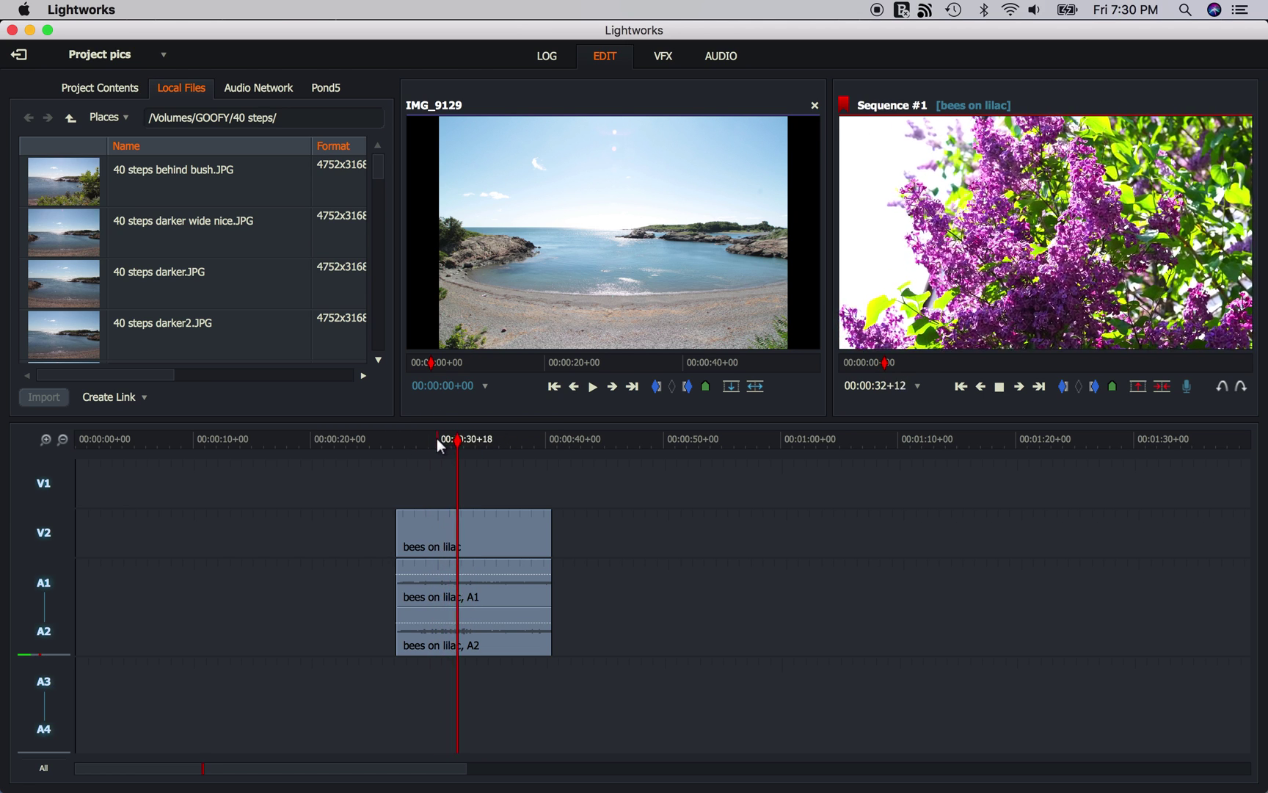
key(space)
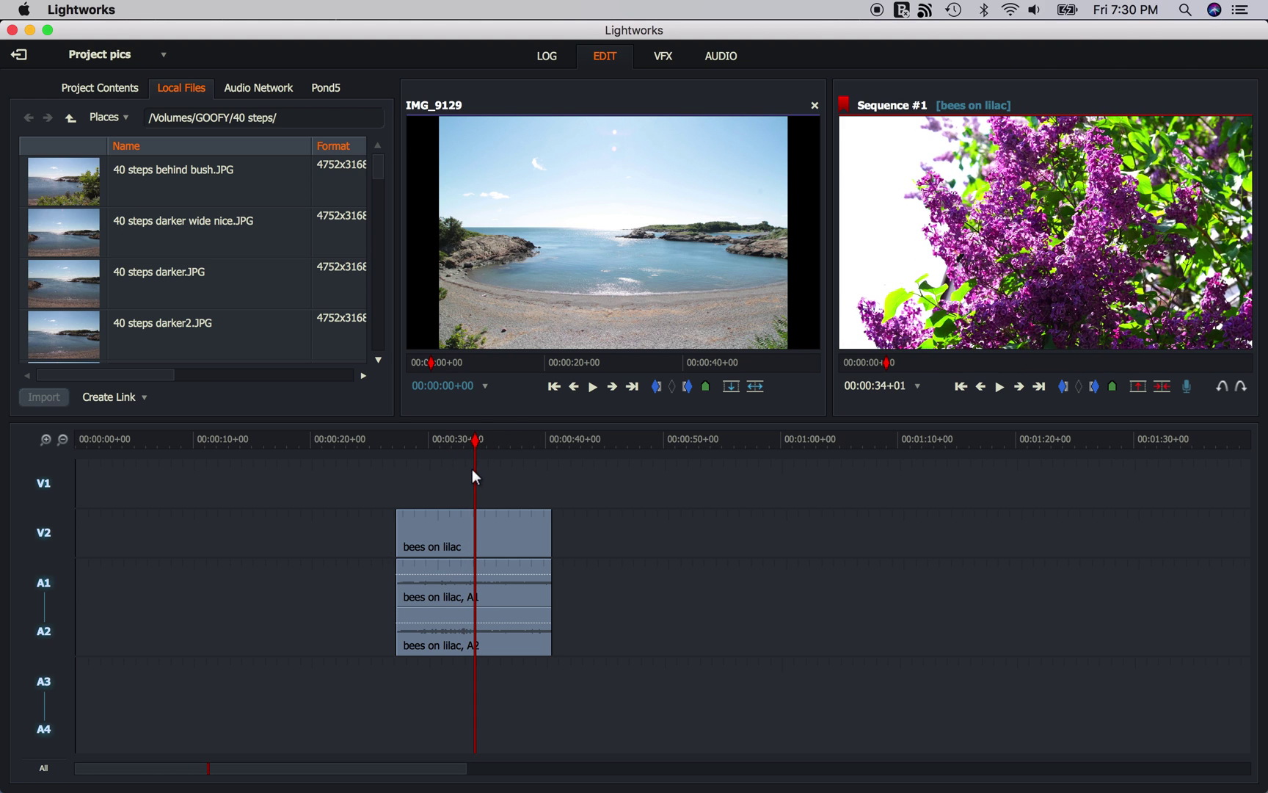
click(546, 57)
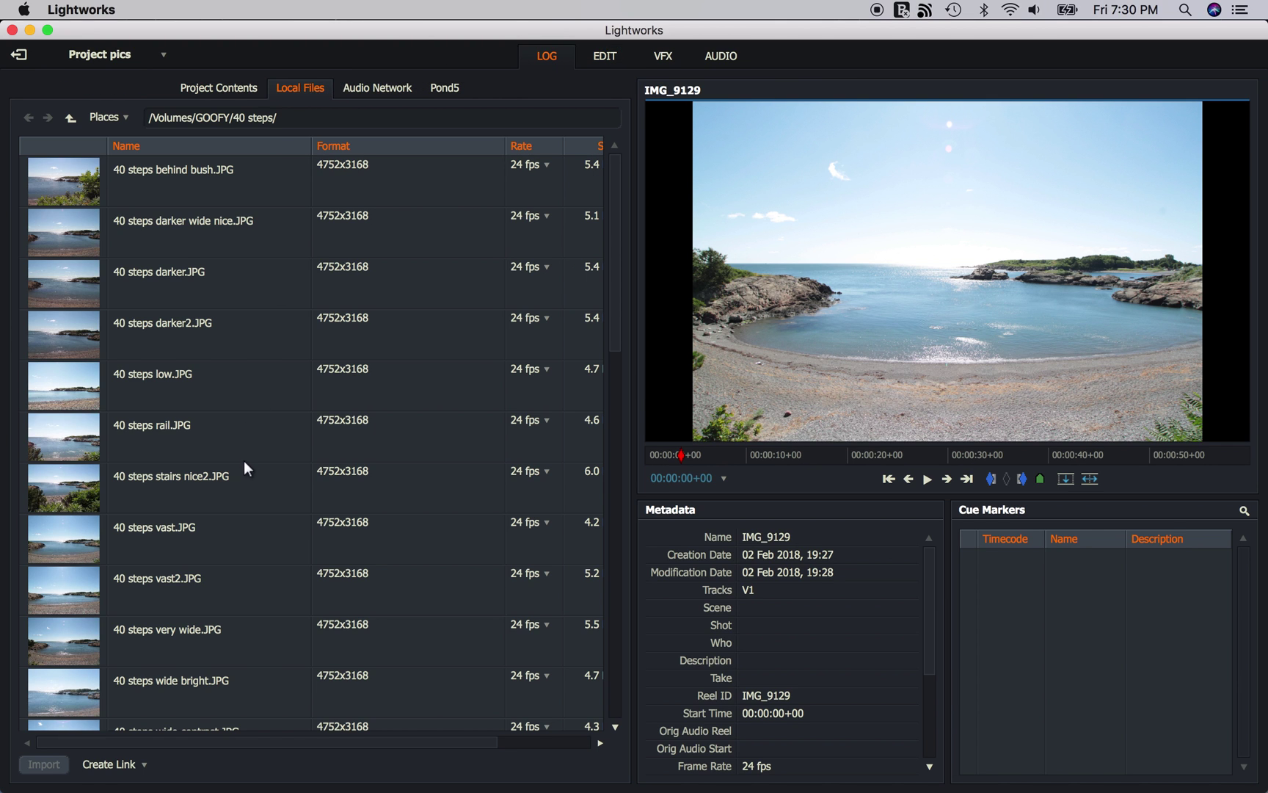
Step: Import the IMG_(9125 .. 9127).JPG image sequence from the 40 steps Local Files list
scroll(244, 460, down, 10)
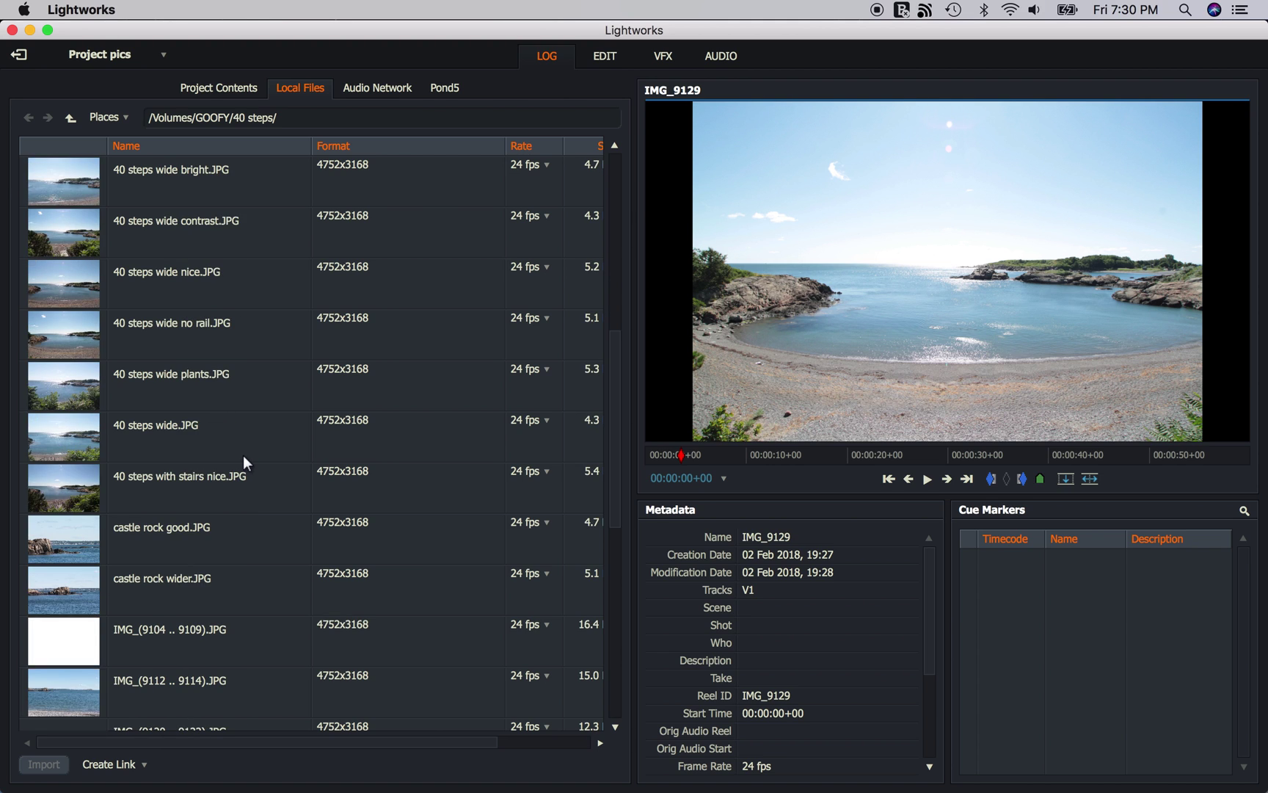
scroll(243, 458, down, 1)
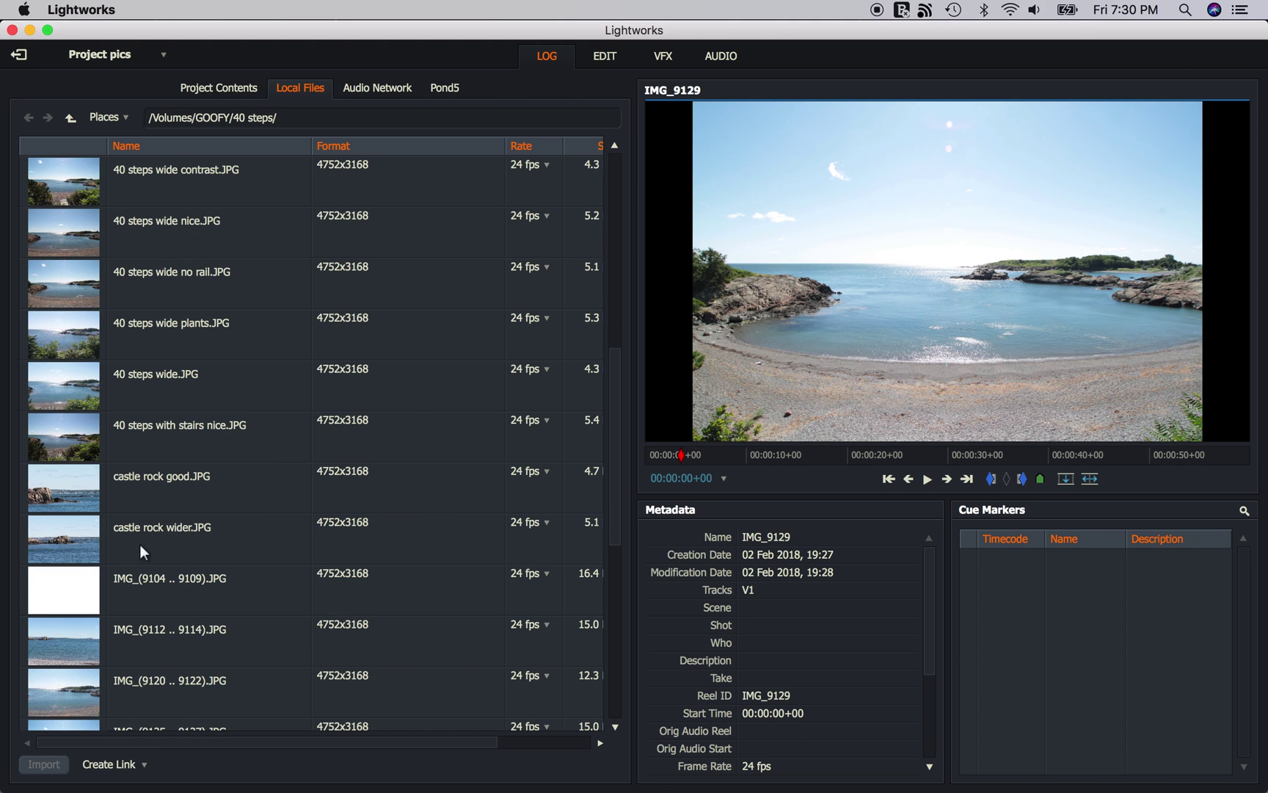
scroll(85, 579, down, 1)
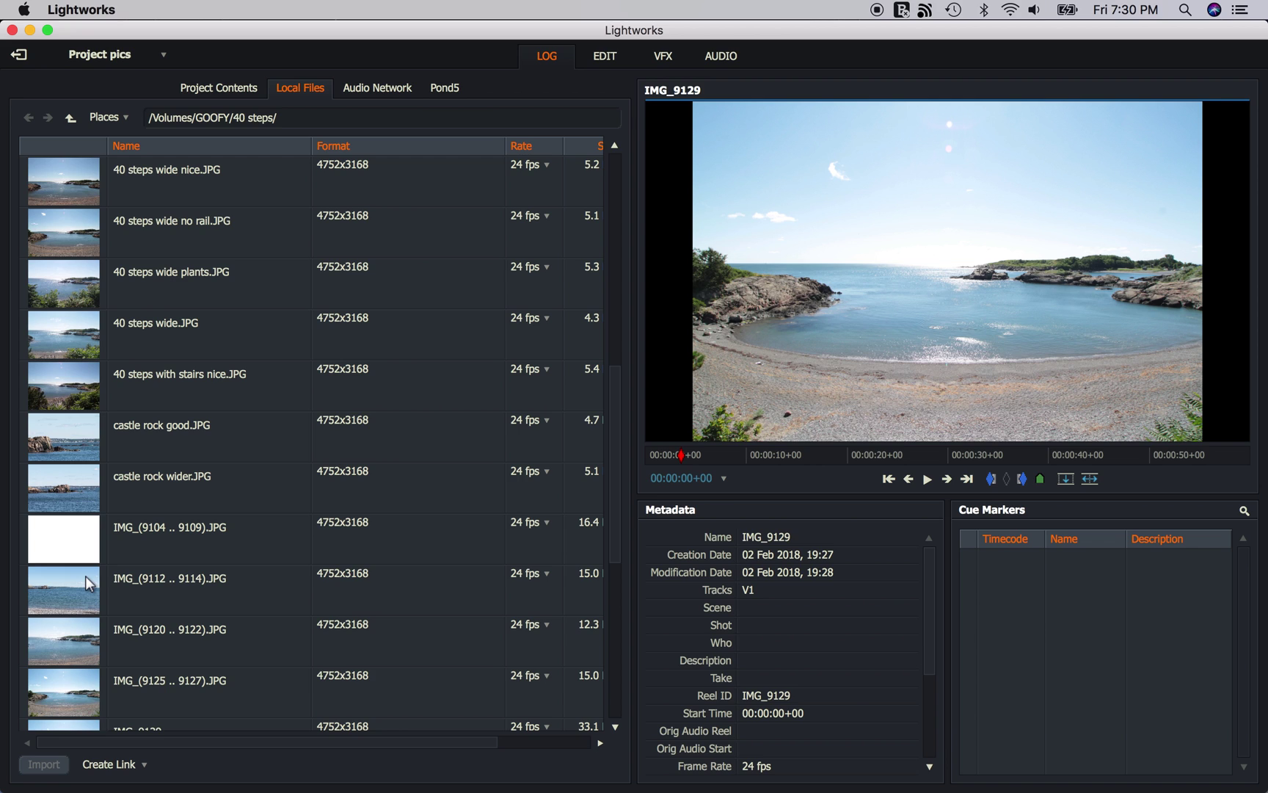
click(72, 694)
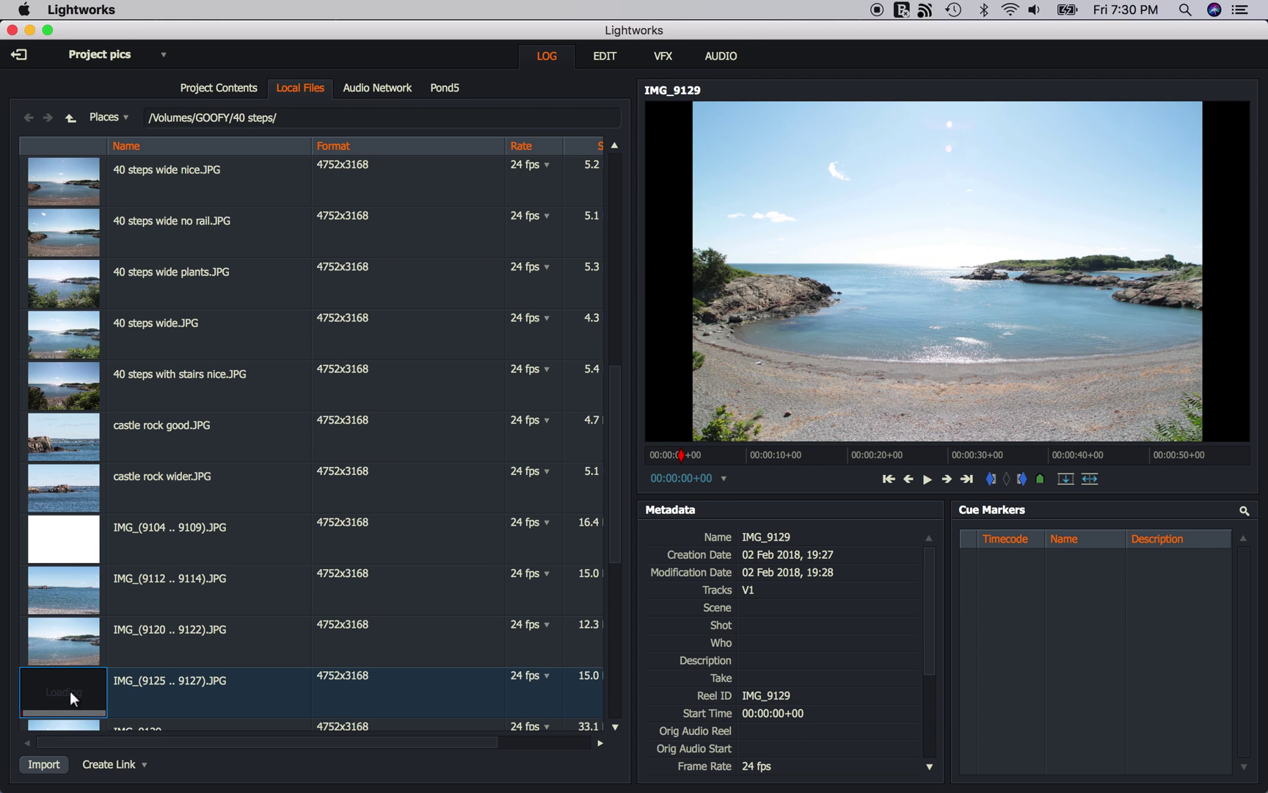
click(45, 764)
click(611, 62)
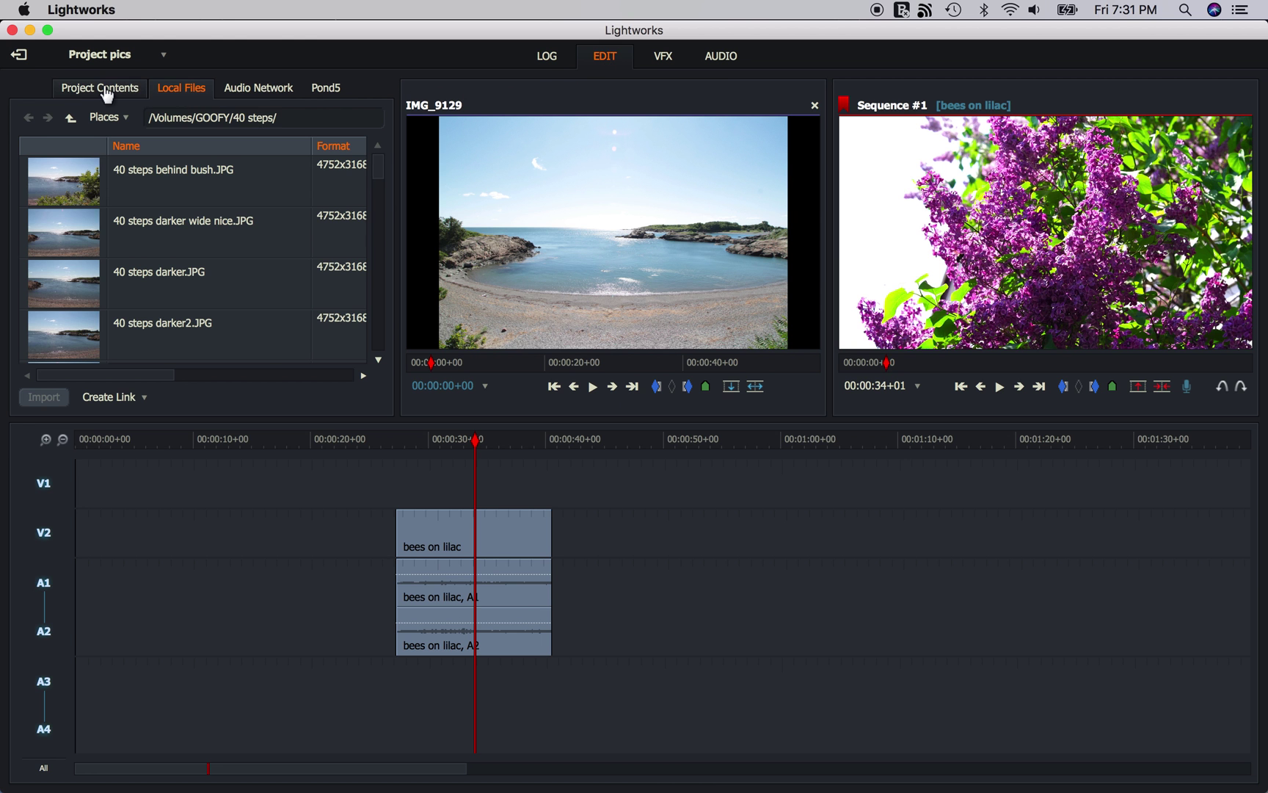
Step: Load the IMG clip from Project Contents, then play and step through its three frames
click(101, 91)
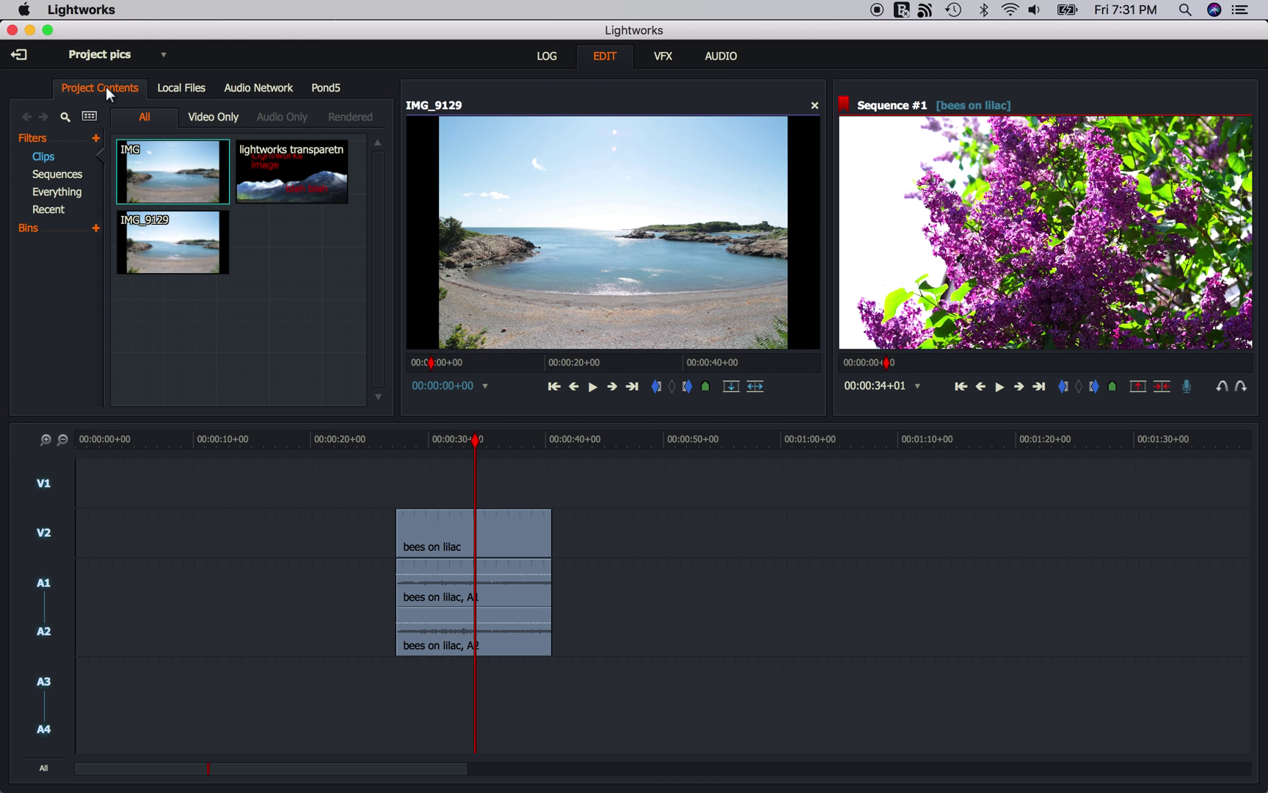
mouse_move(161, 162)
click(174, 177)
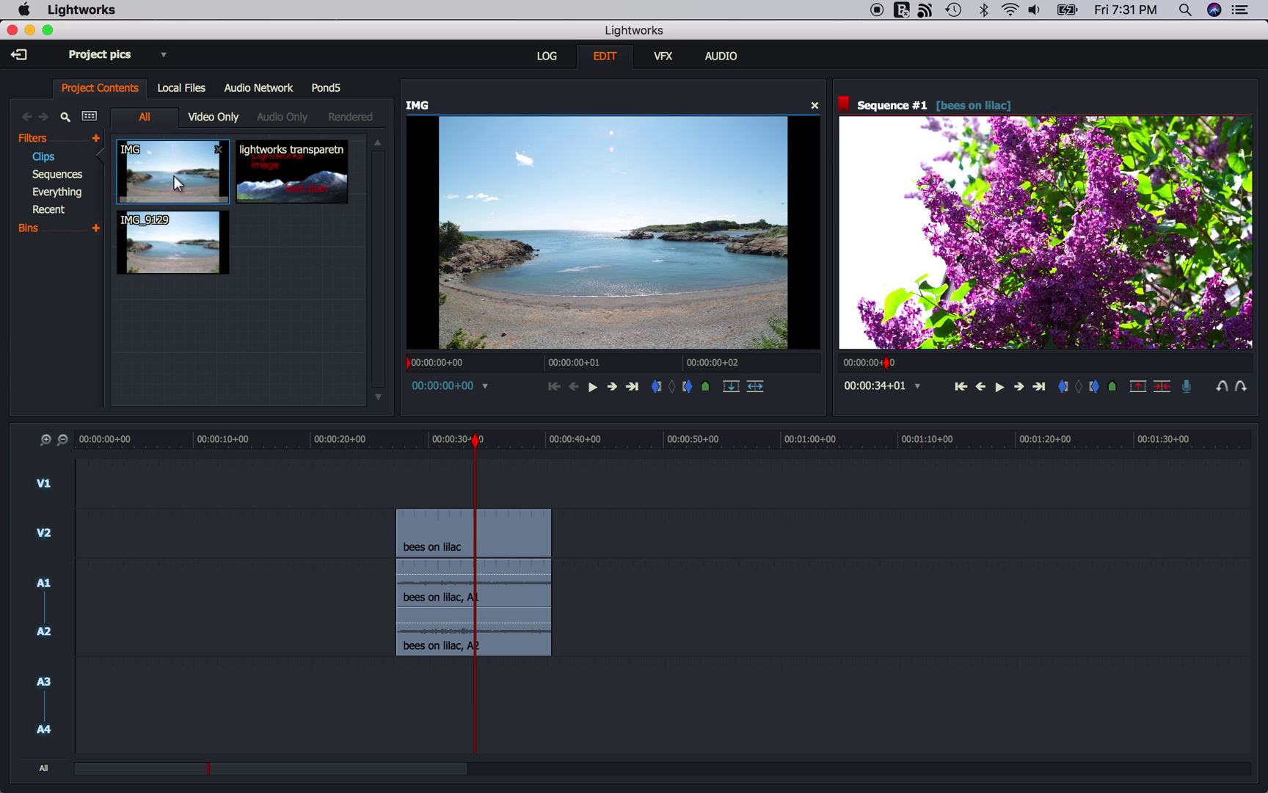
key(space)
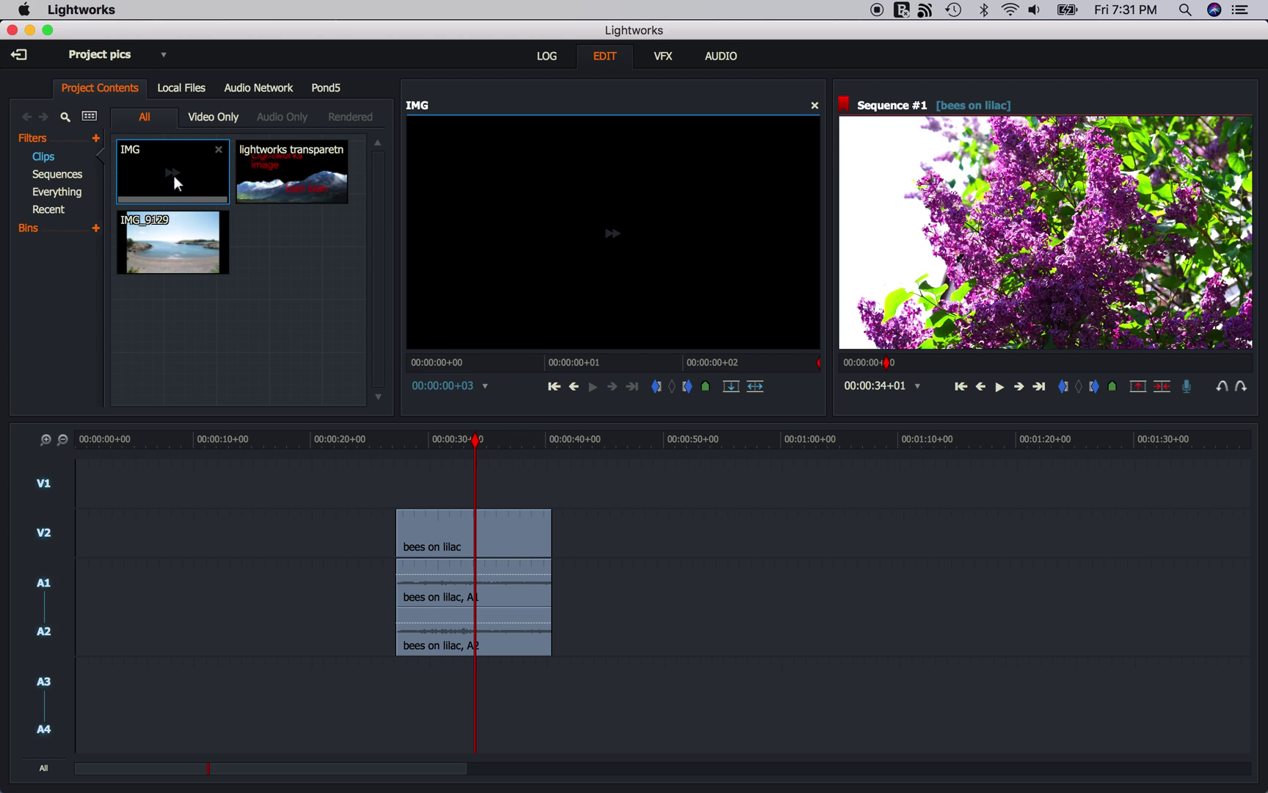
key(Left)
key(Left)
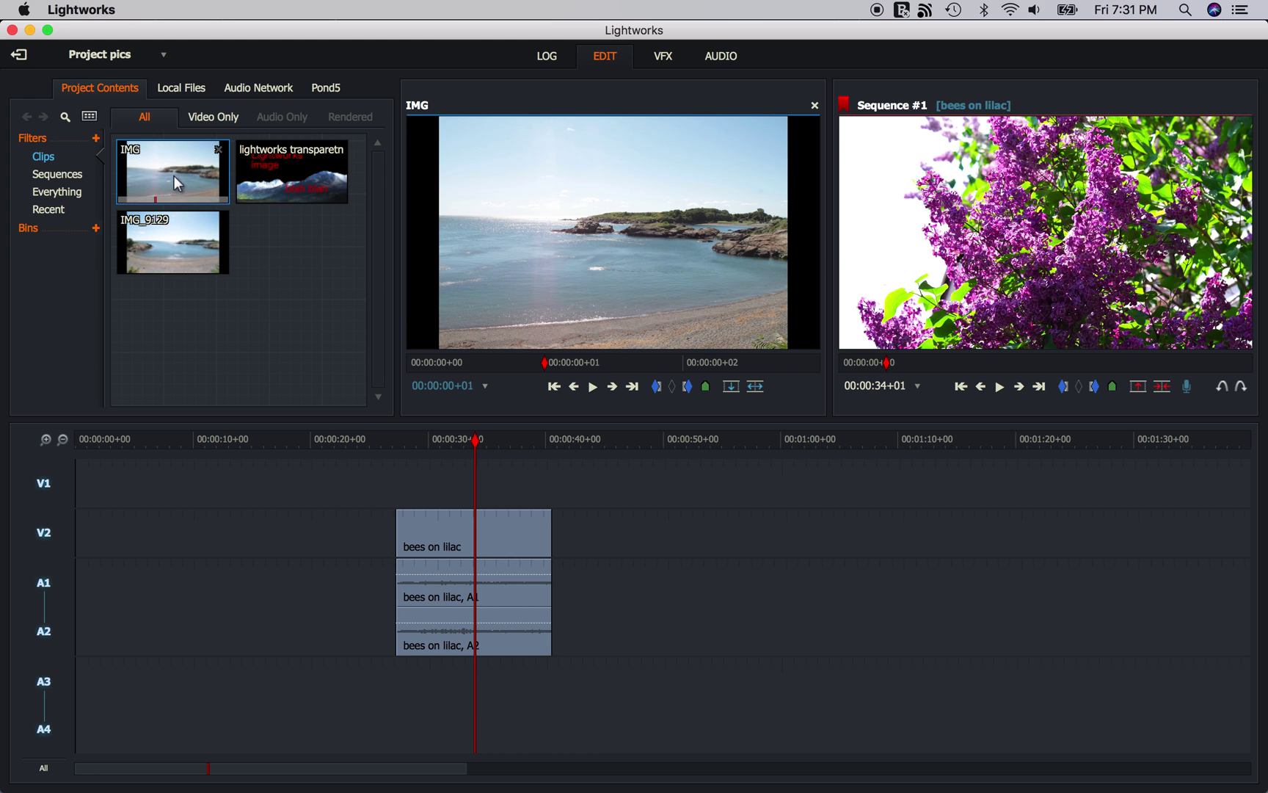
key(Right)
key(Right)
key(Right)
key(Left)
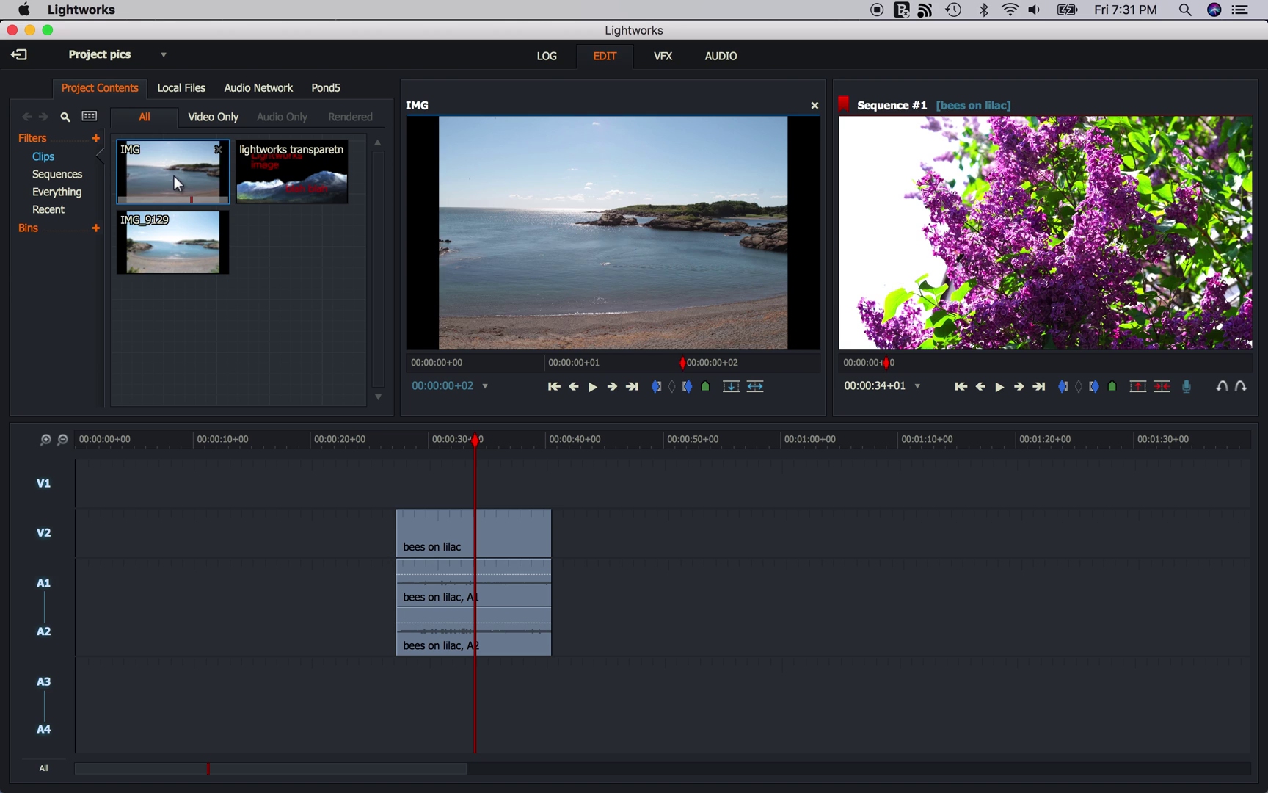
key(Left)
key(Left)
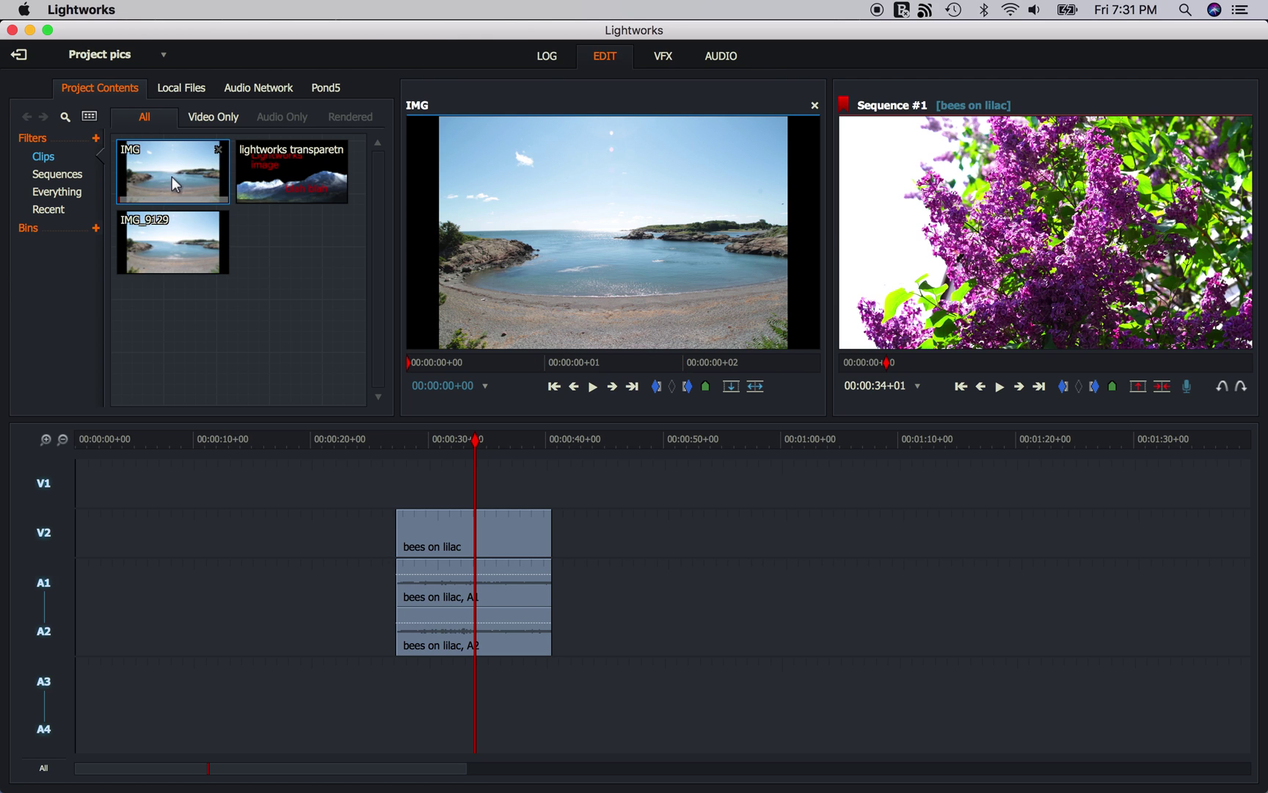
Step: Scroll the 40 steps Local Files list to the imported IMG rows and open Import Commands
click(551, 63)
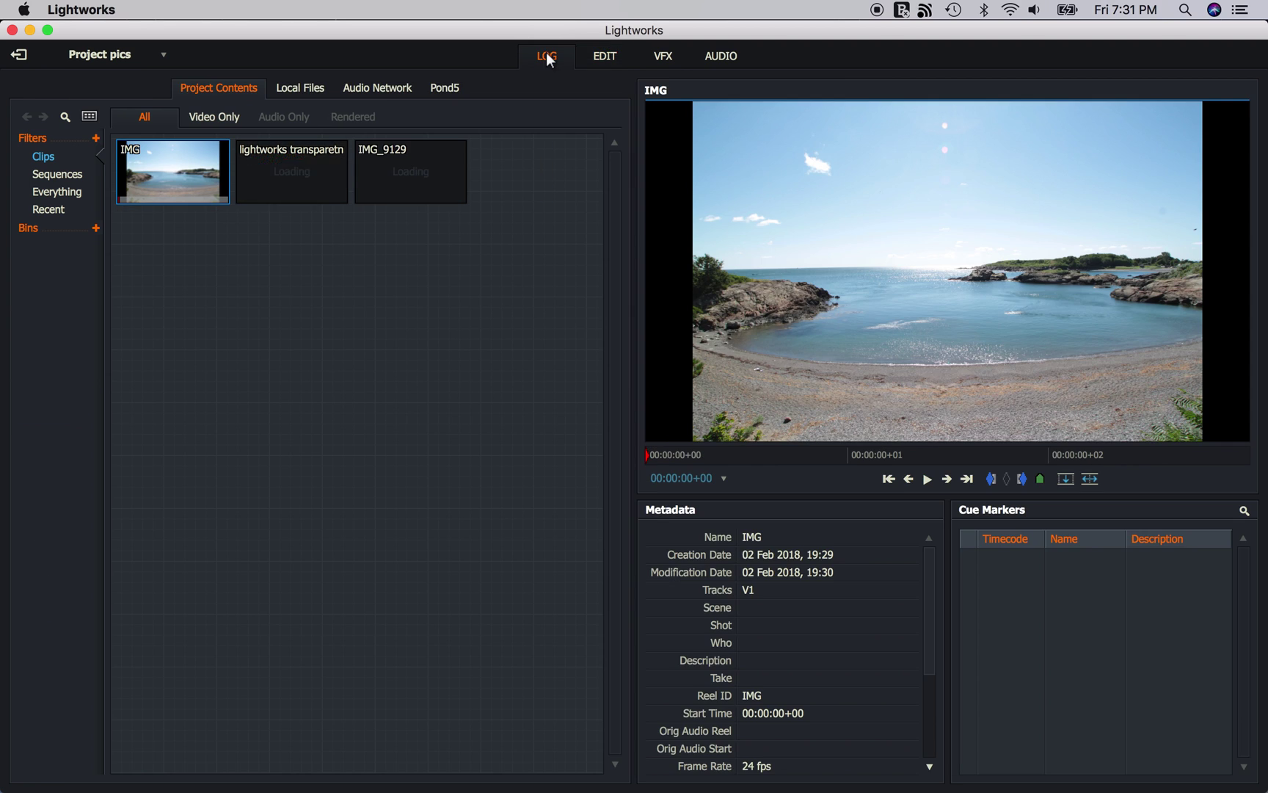
click(305, 88)
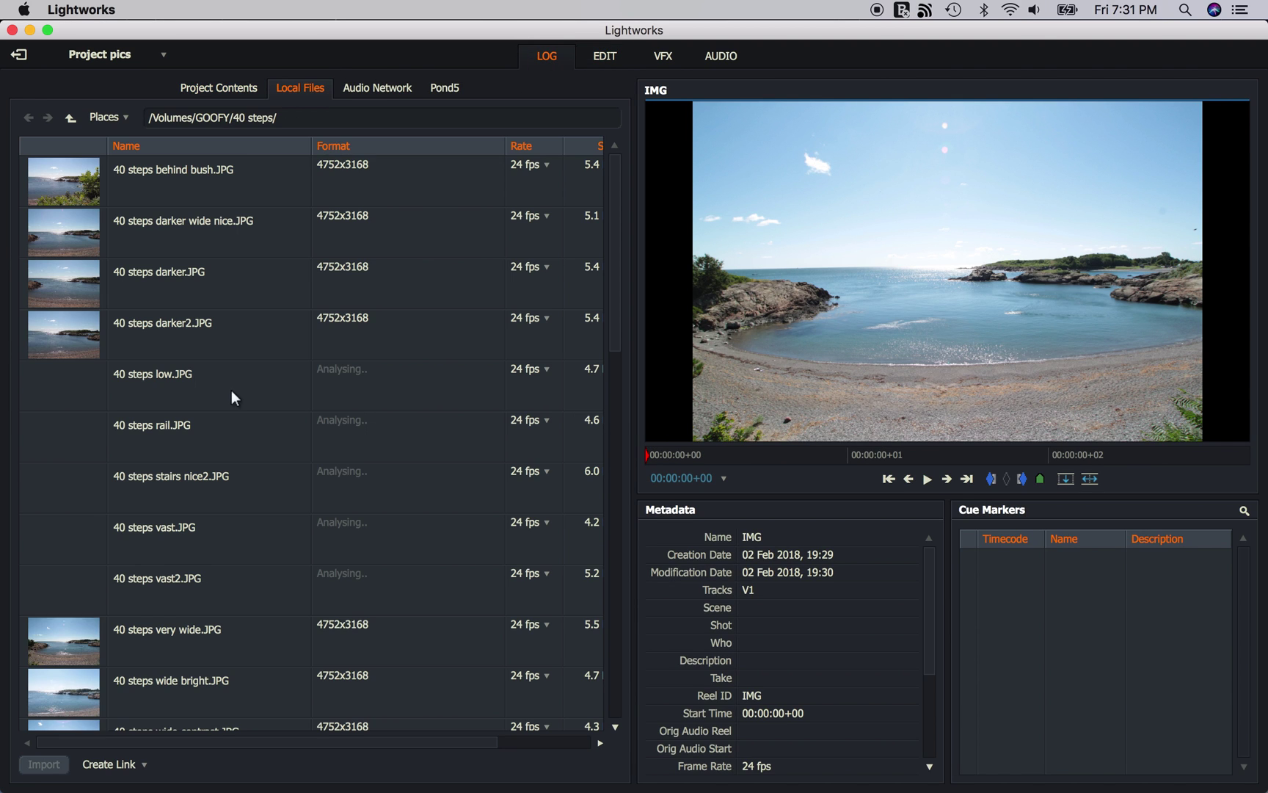
scroll(159, 602, down, 5)
scroll(159, 600, down, 2)
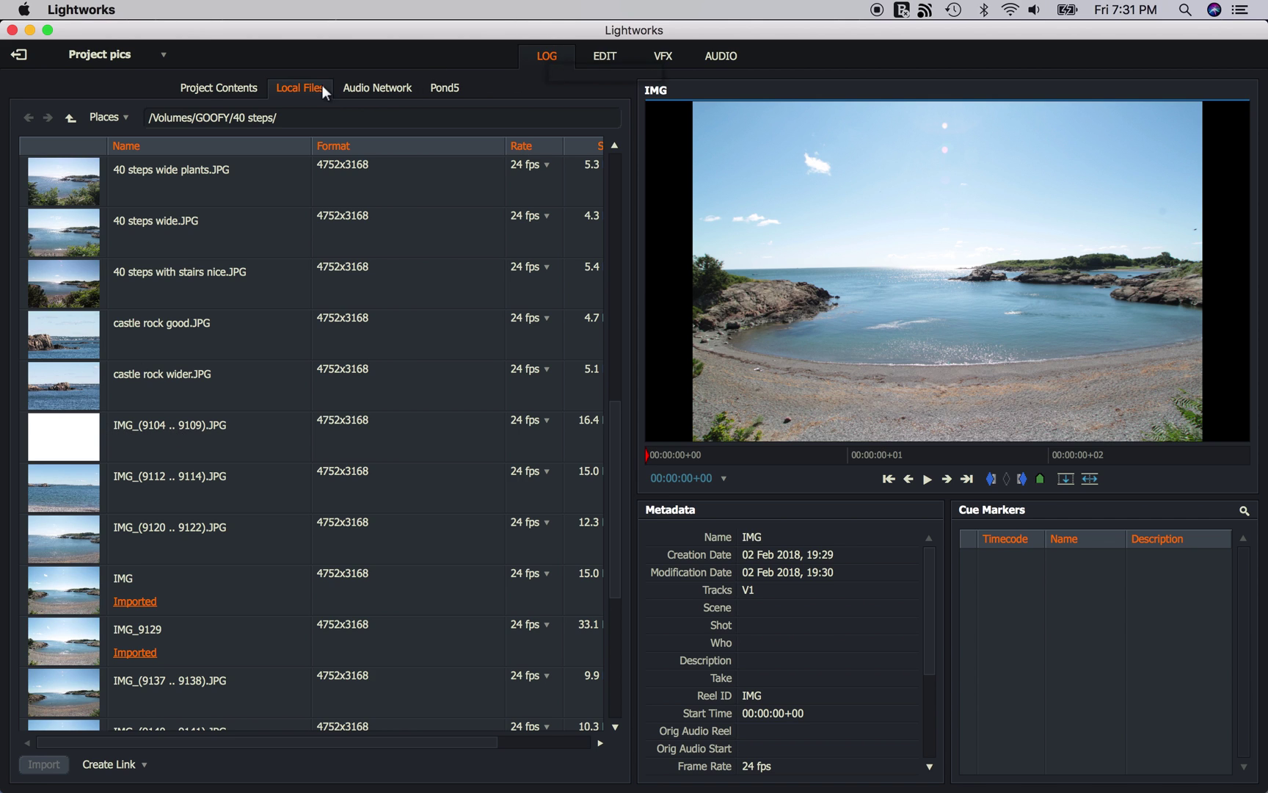
right_click(74, 449)
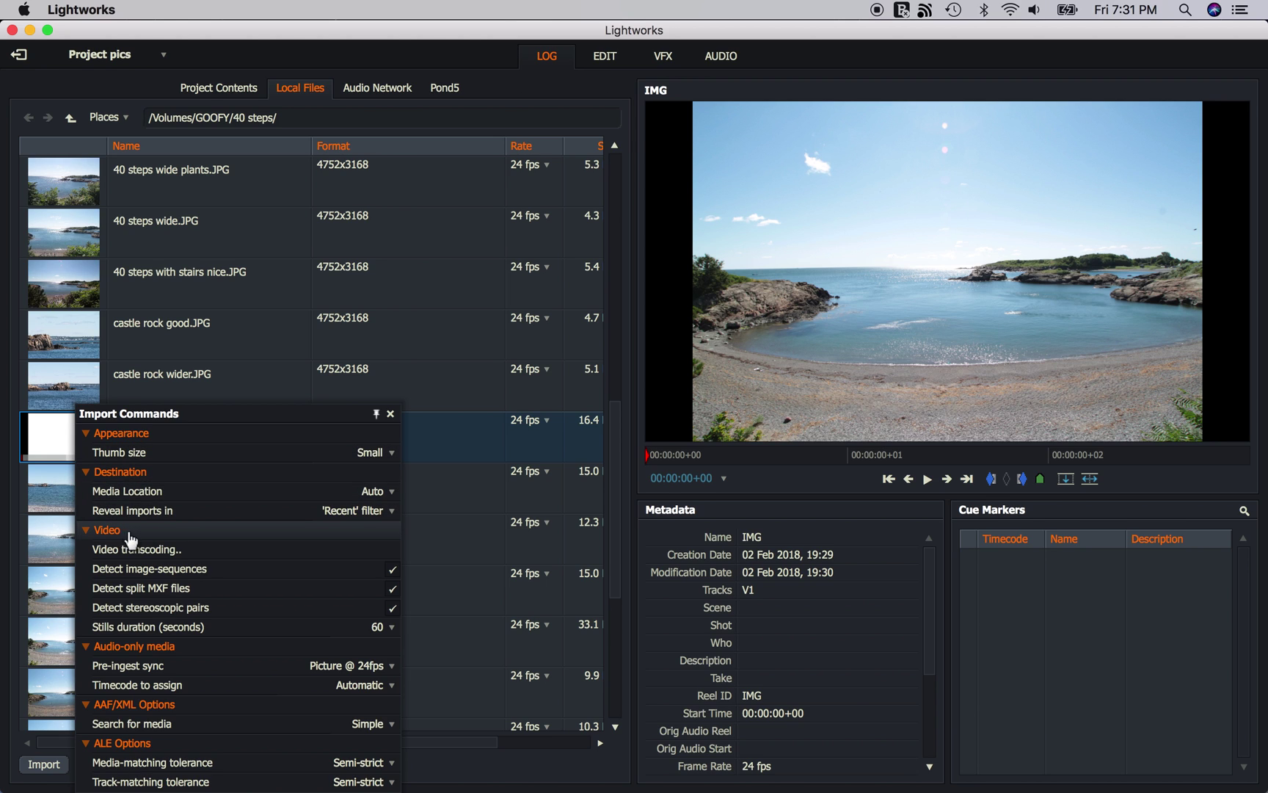
Step: Untick Detect image-sequences, then import castle rock good.JPG as a single still clip
click(394, 577)
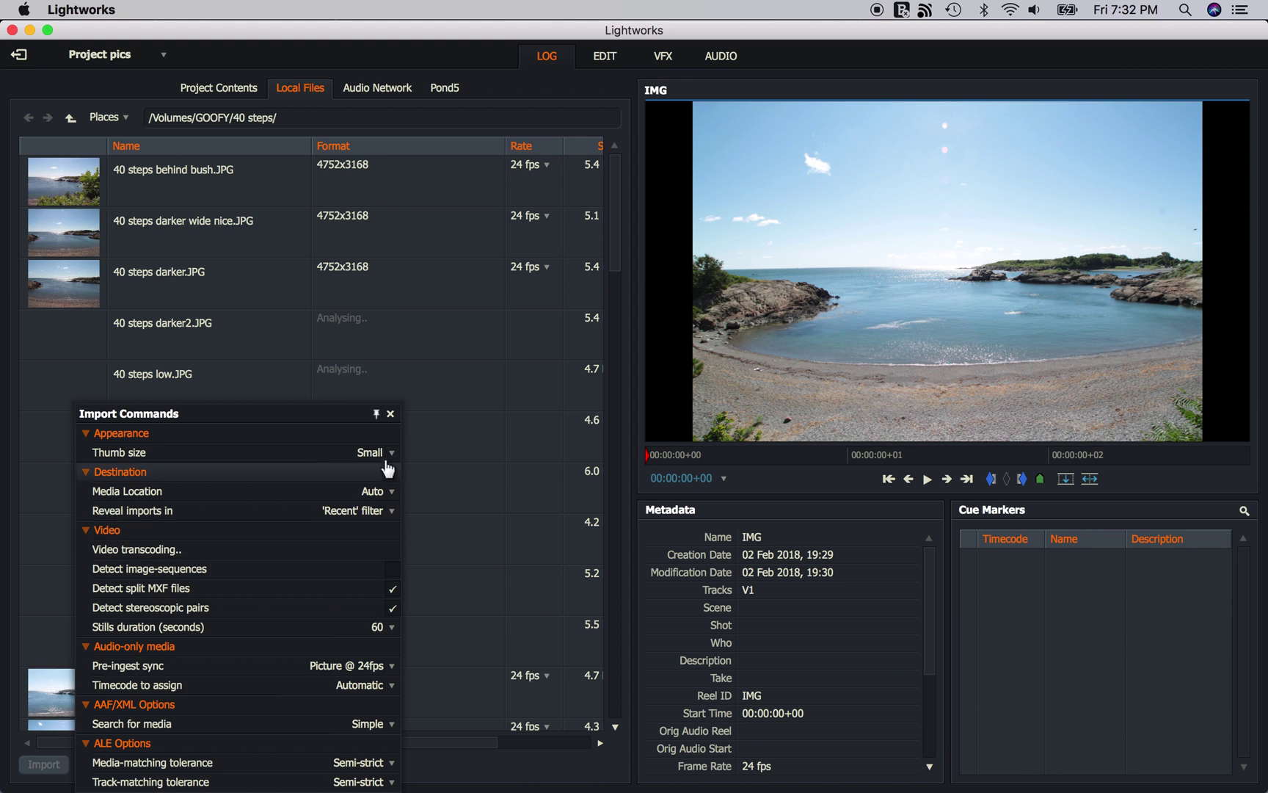
click(390, 414)
scroll(229, 577, down, 10)
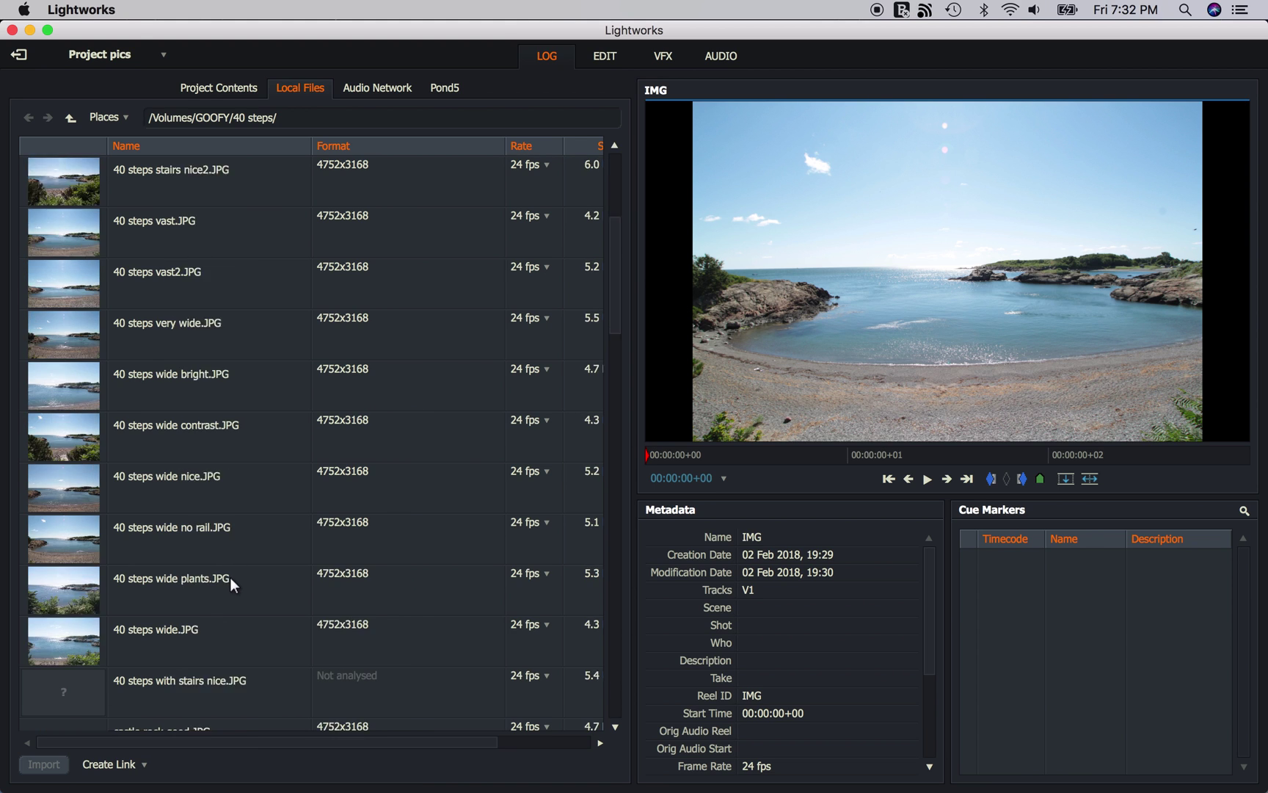
scroll(169, 514, down, 1)
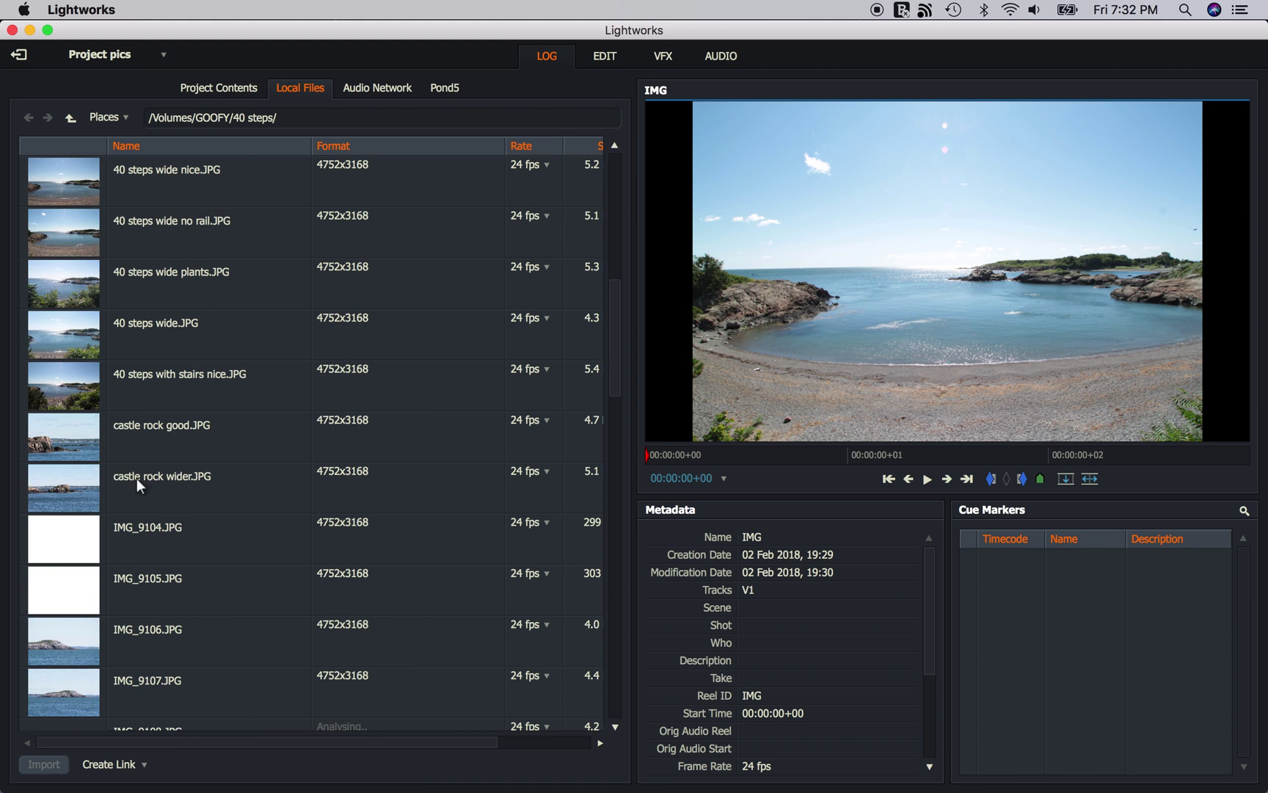
click(80, 438)
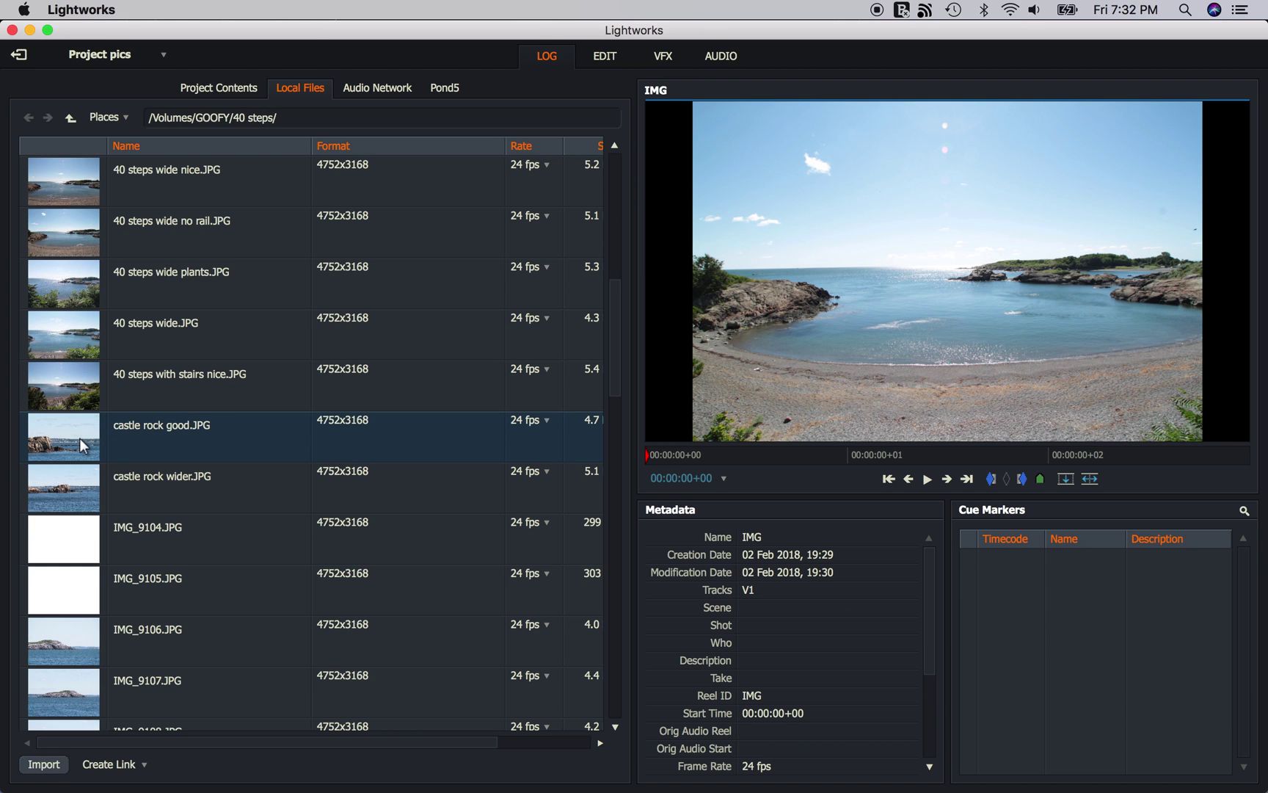
click(45, 765)
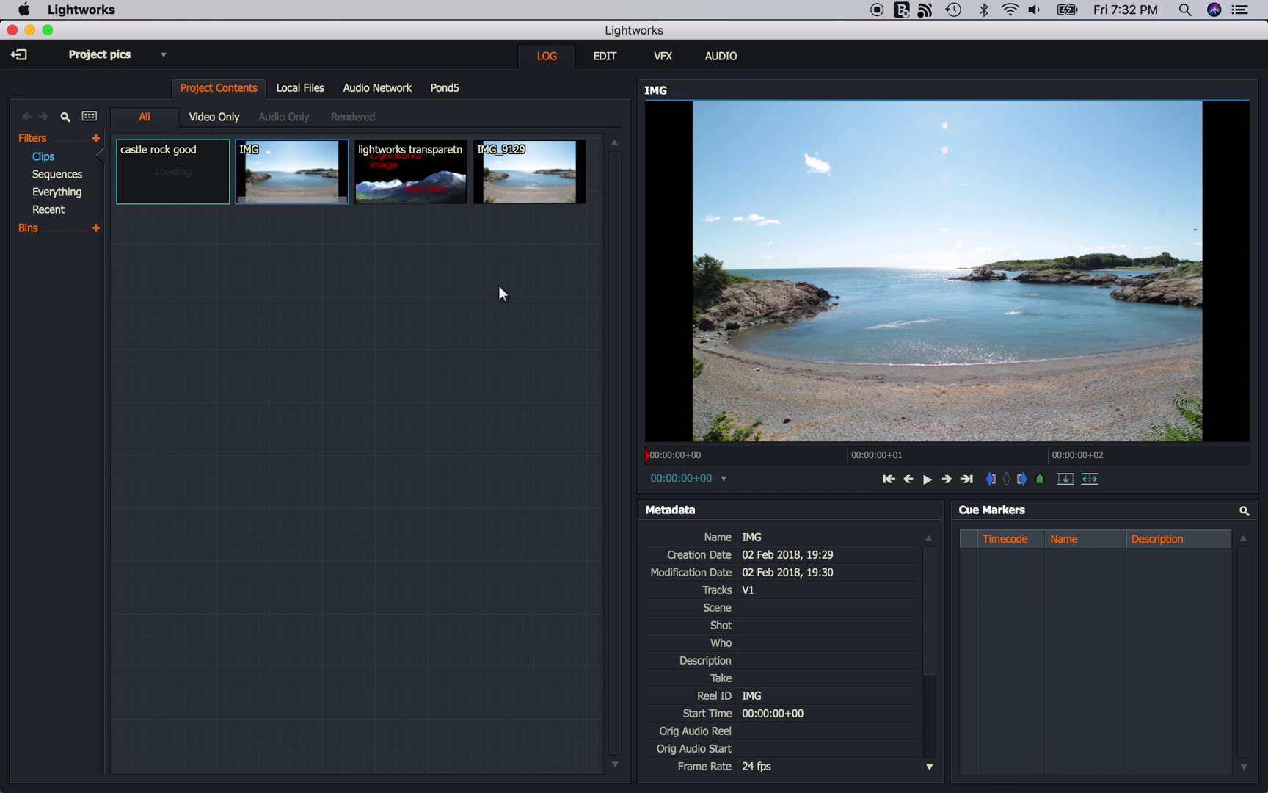
click(608, 59)
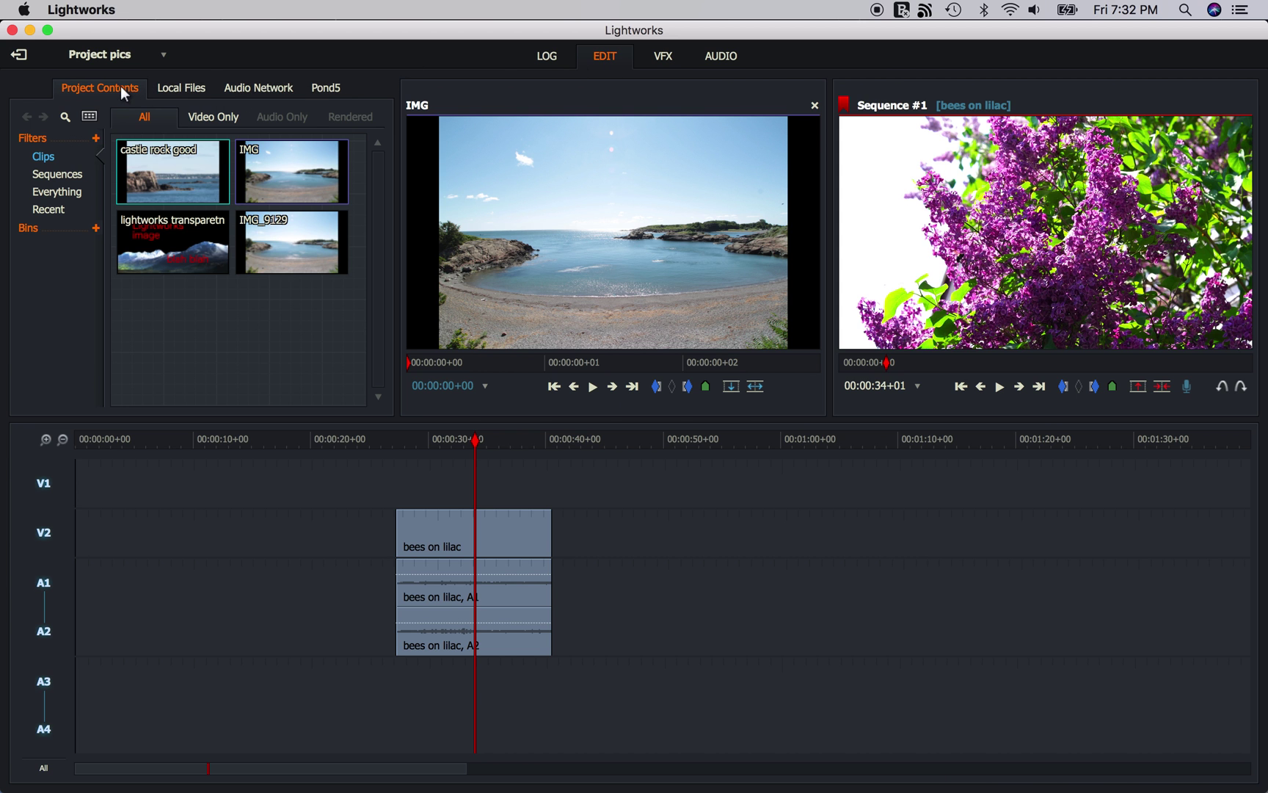
Step: Place castle rock good on V1 just after the lilac clip and trim its end shorter
click(157, 169)
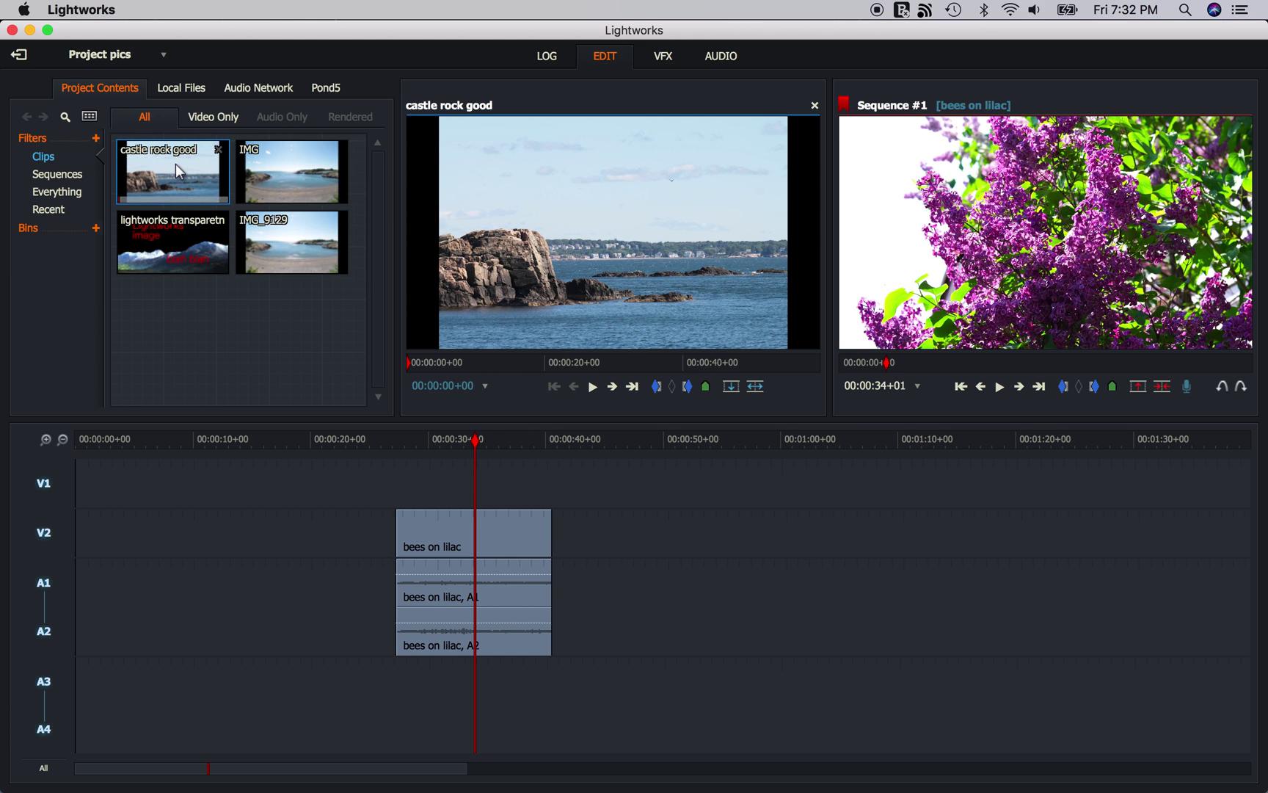
drag(176, 164, 665, 443)
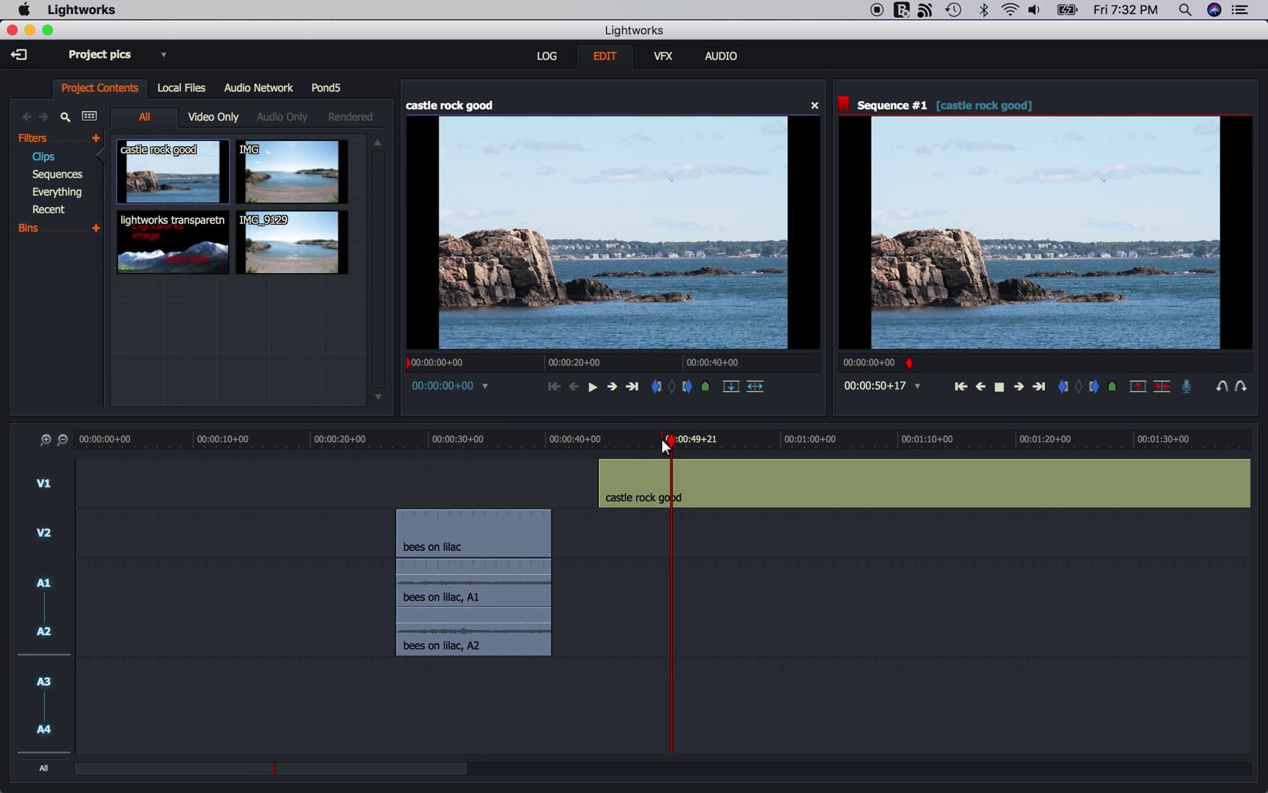
key(space)
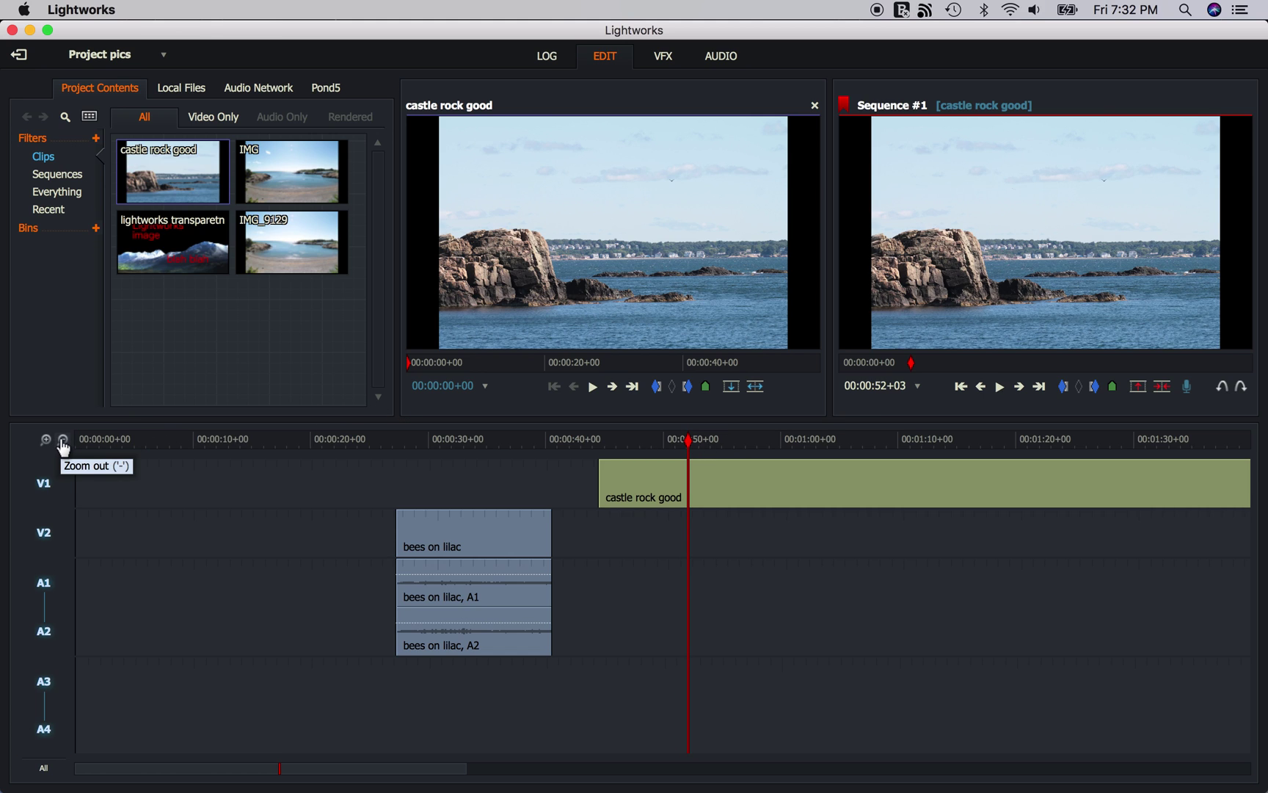
drag(750, 487, 665, 477)
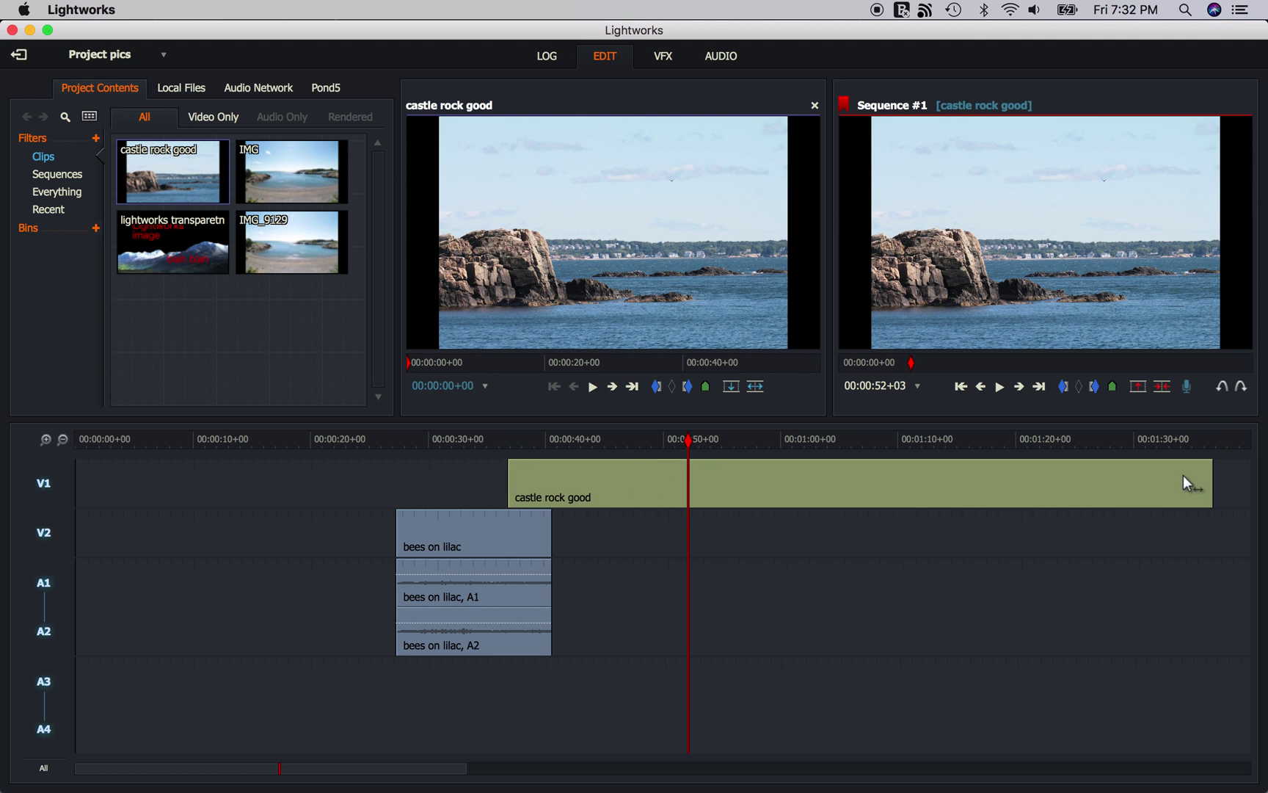
drag(1208, 475, 687, 475)
drag(605, 474, 623, 445)
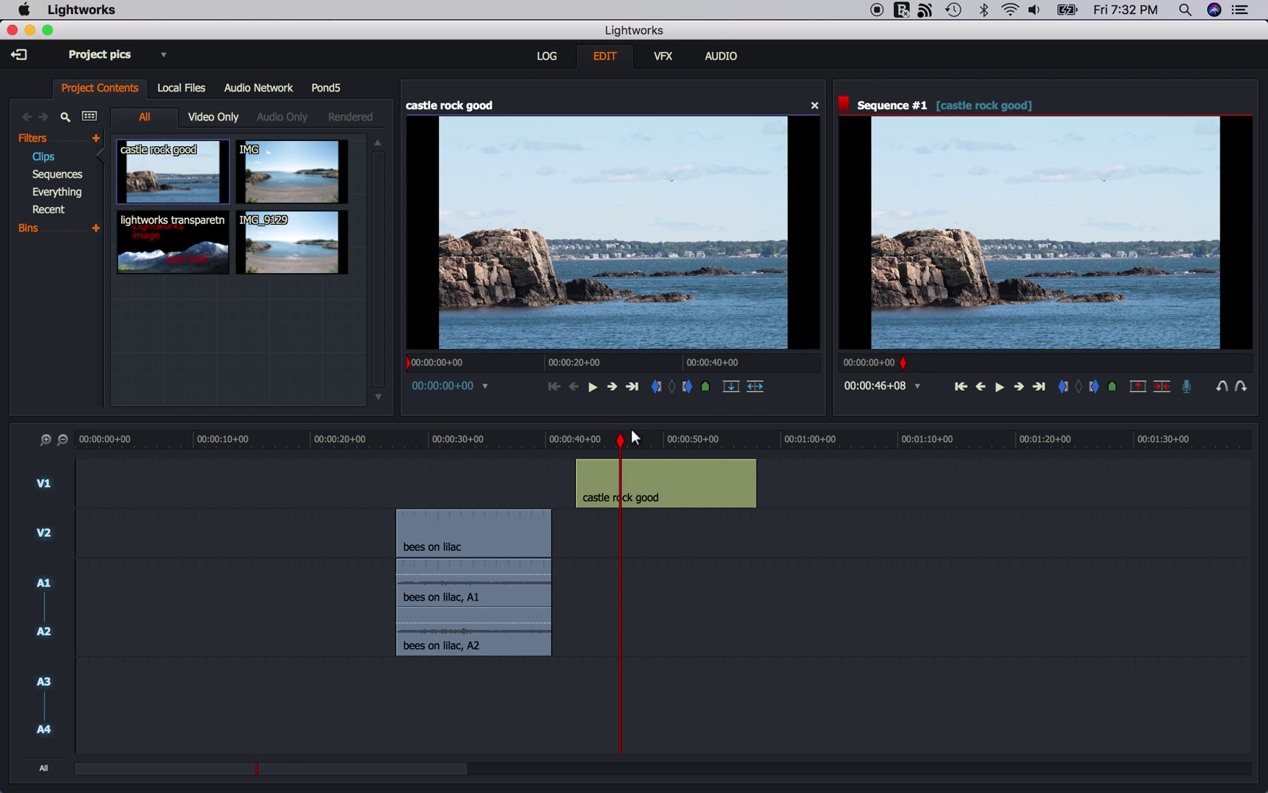
click(556, 57)
Step: Change Import Commands' Stills duration (seconds) from 60 to 5
click(298, 87)
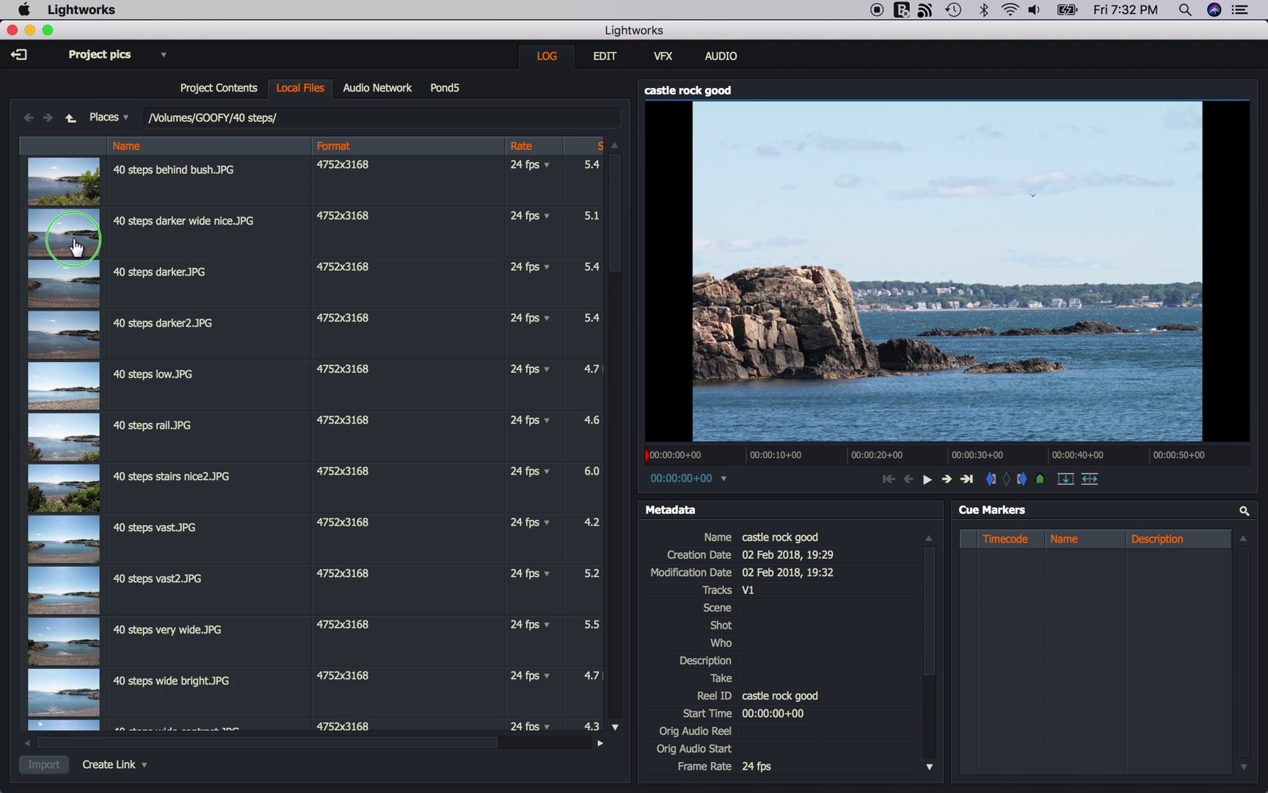
right_click(77, 243)
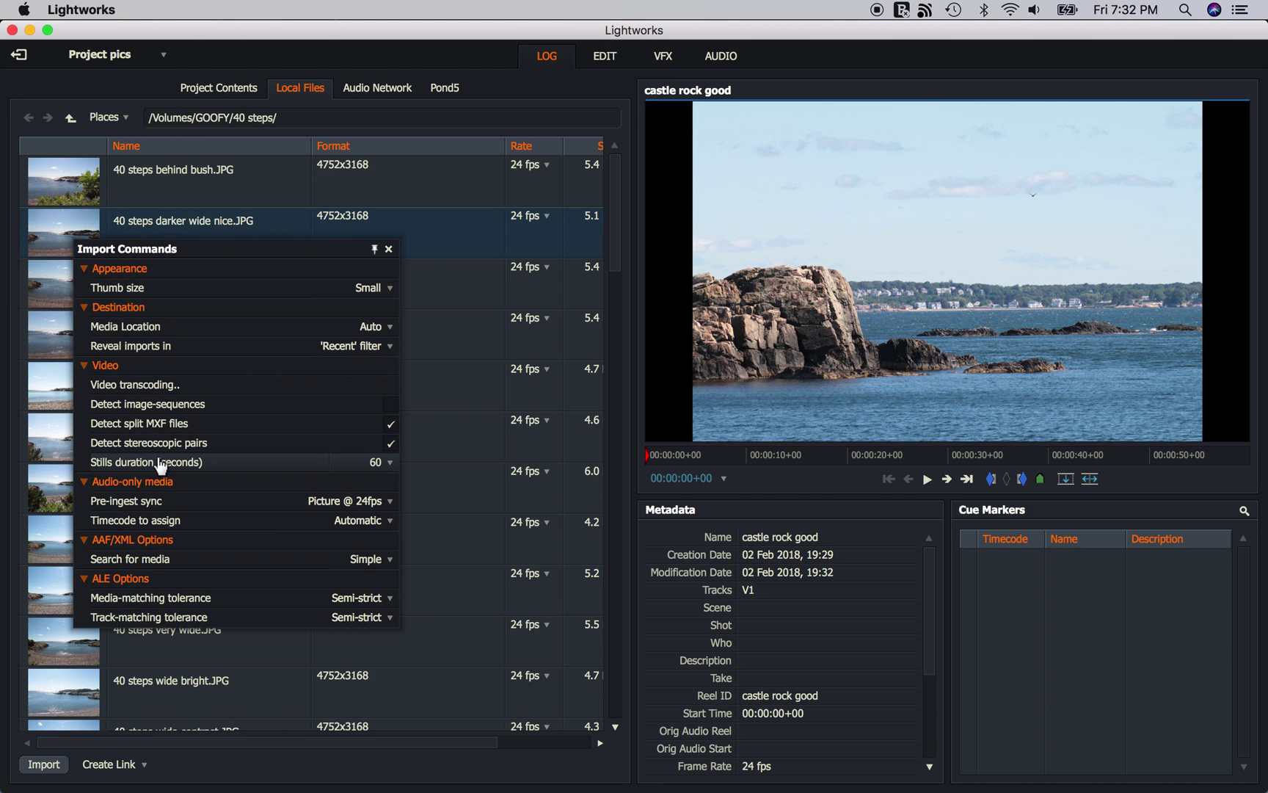
click(389, 470)
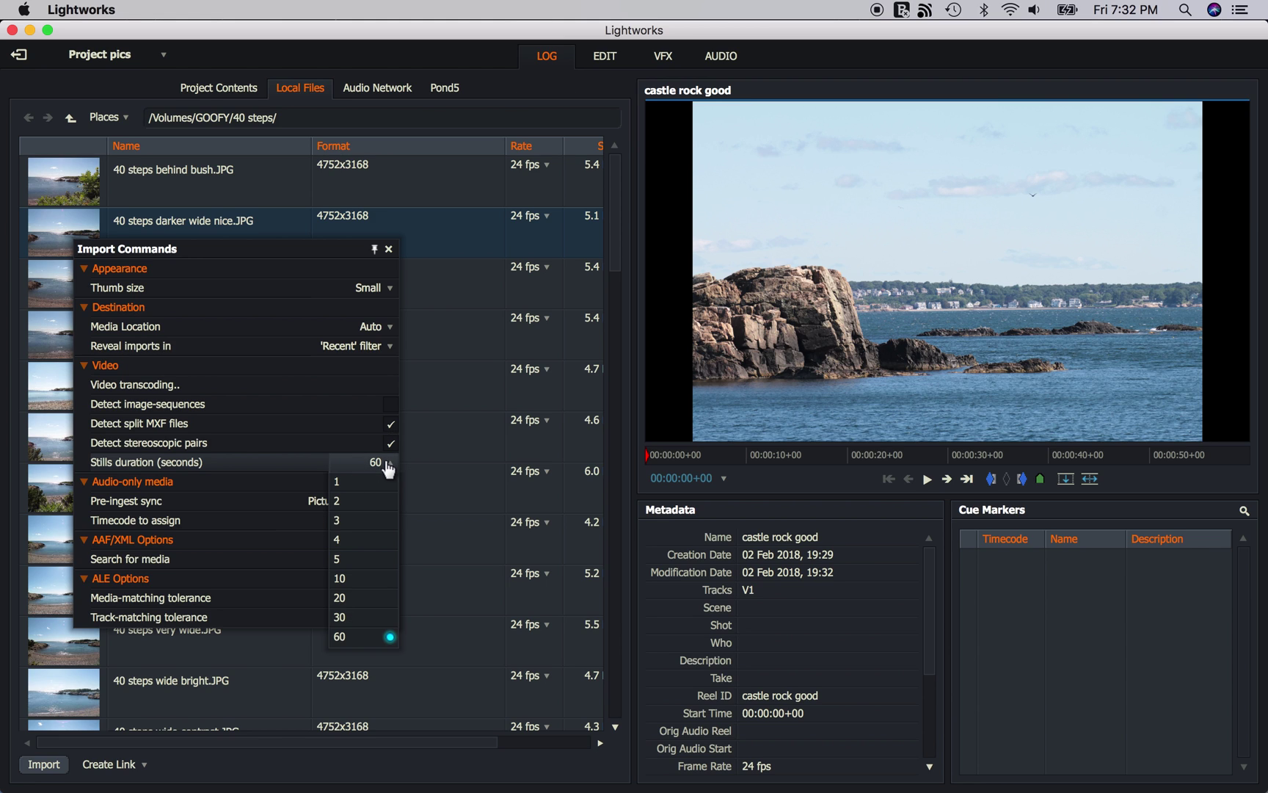
click(353, 558)
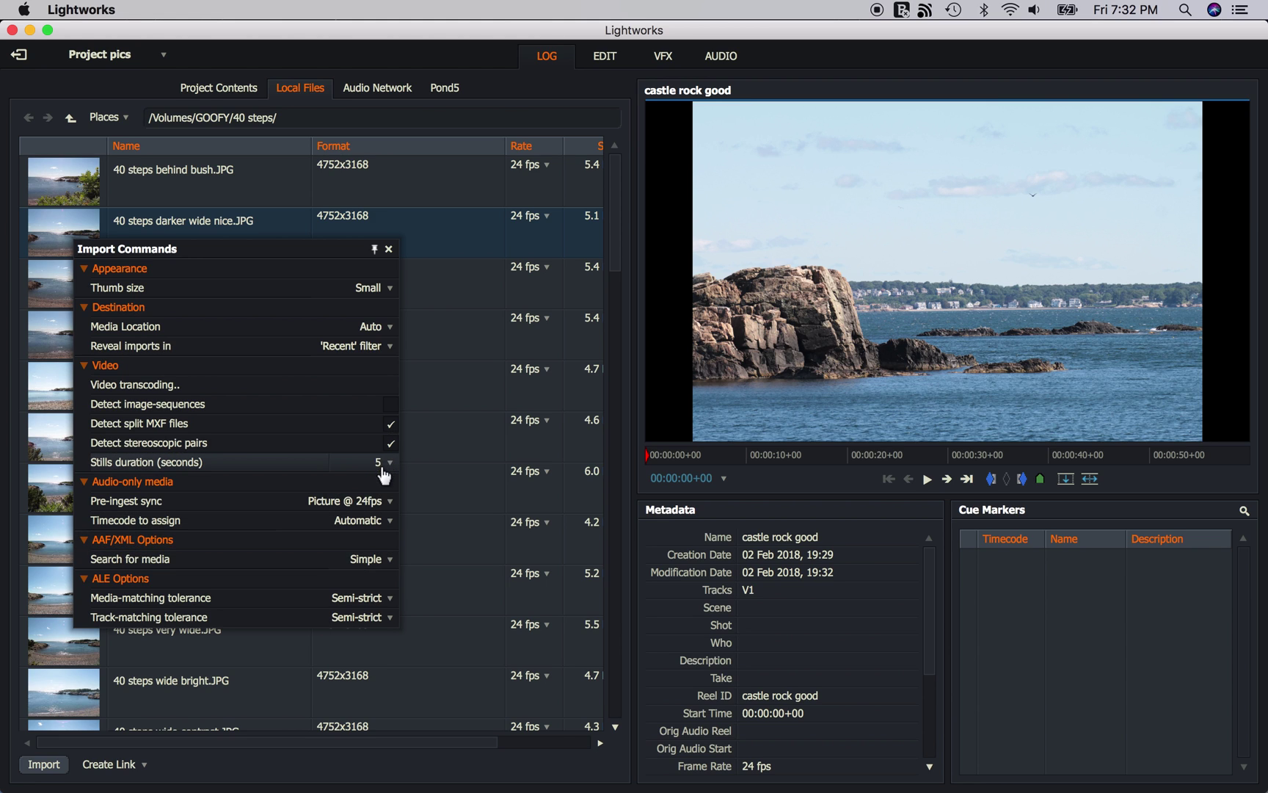
click(389, 250)
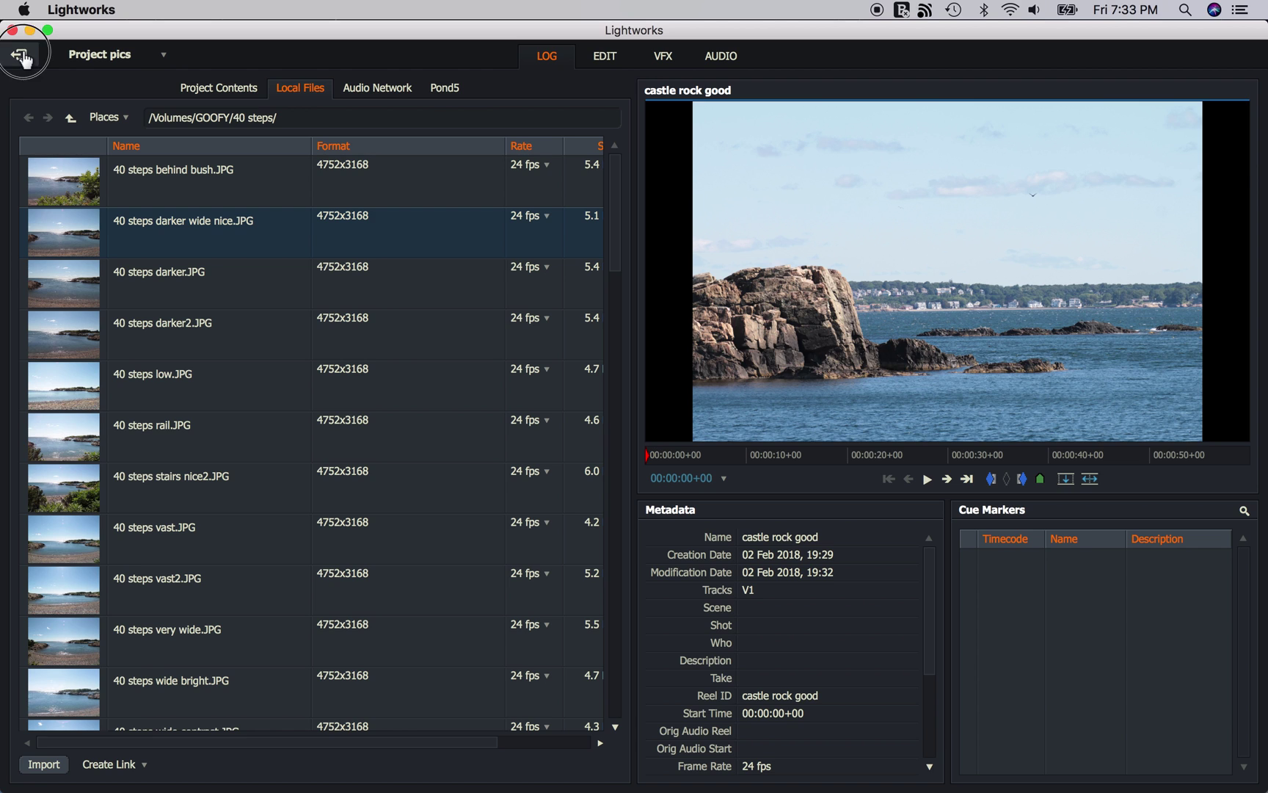
Step: Reopen the Pics project and import 40 steps wide contrast.JPG from Local Files
click(24, 56)
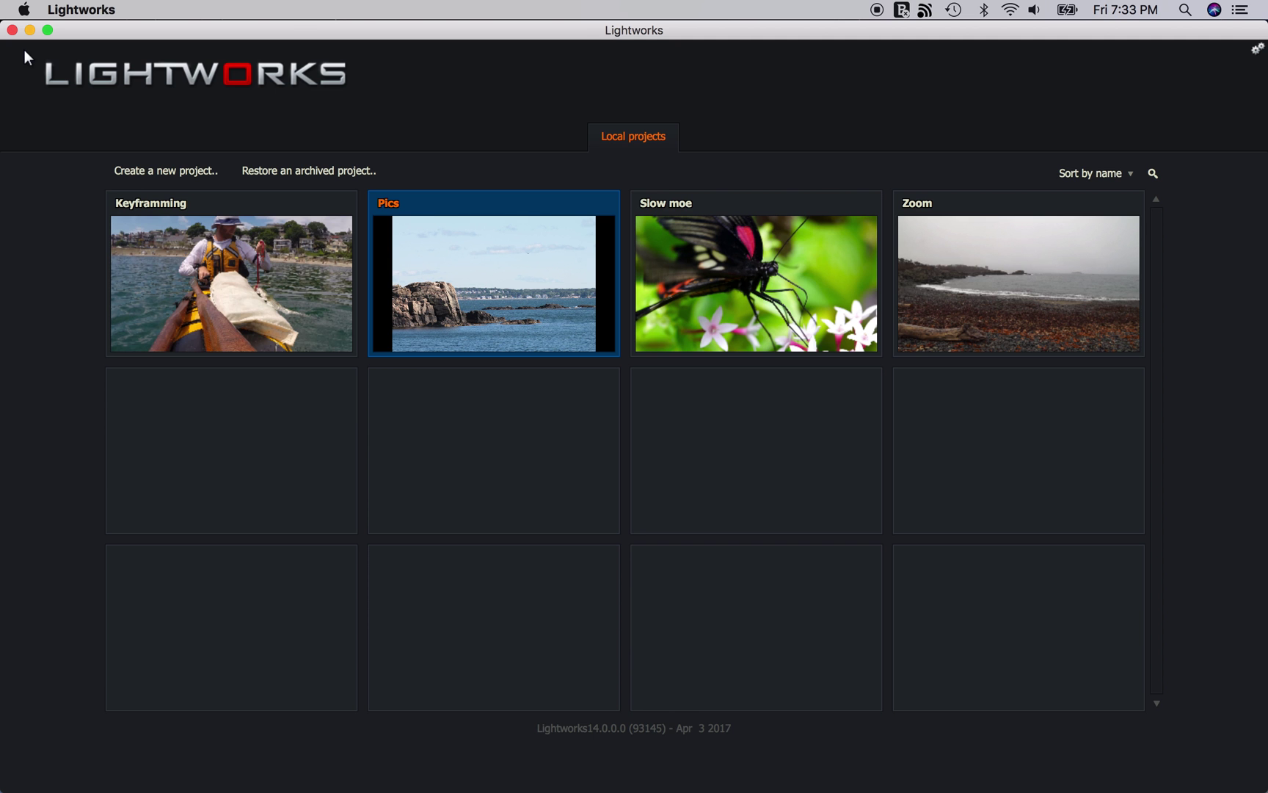
click(460, 293)
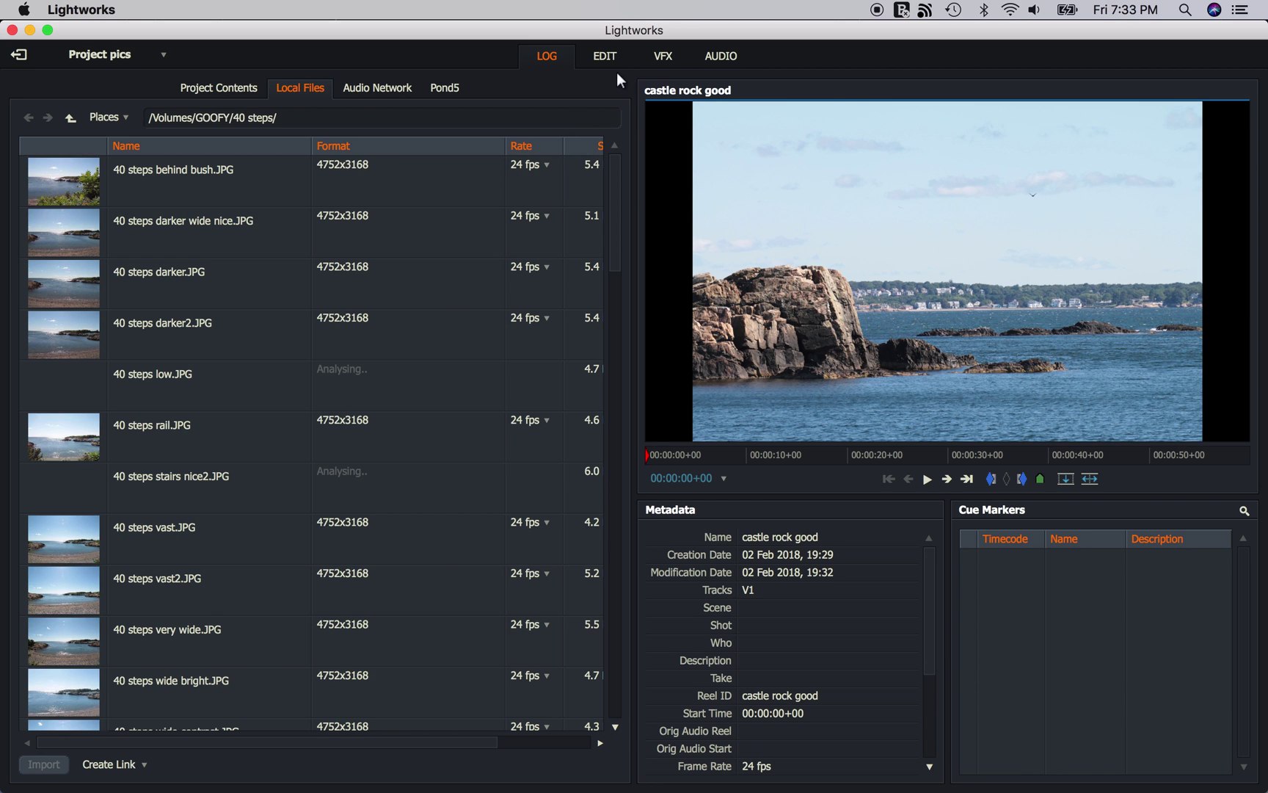
scroll(204, 417, down, 8)
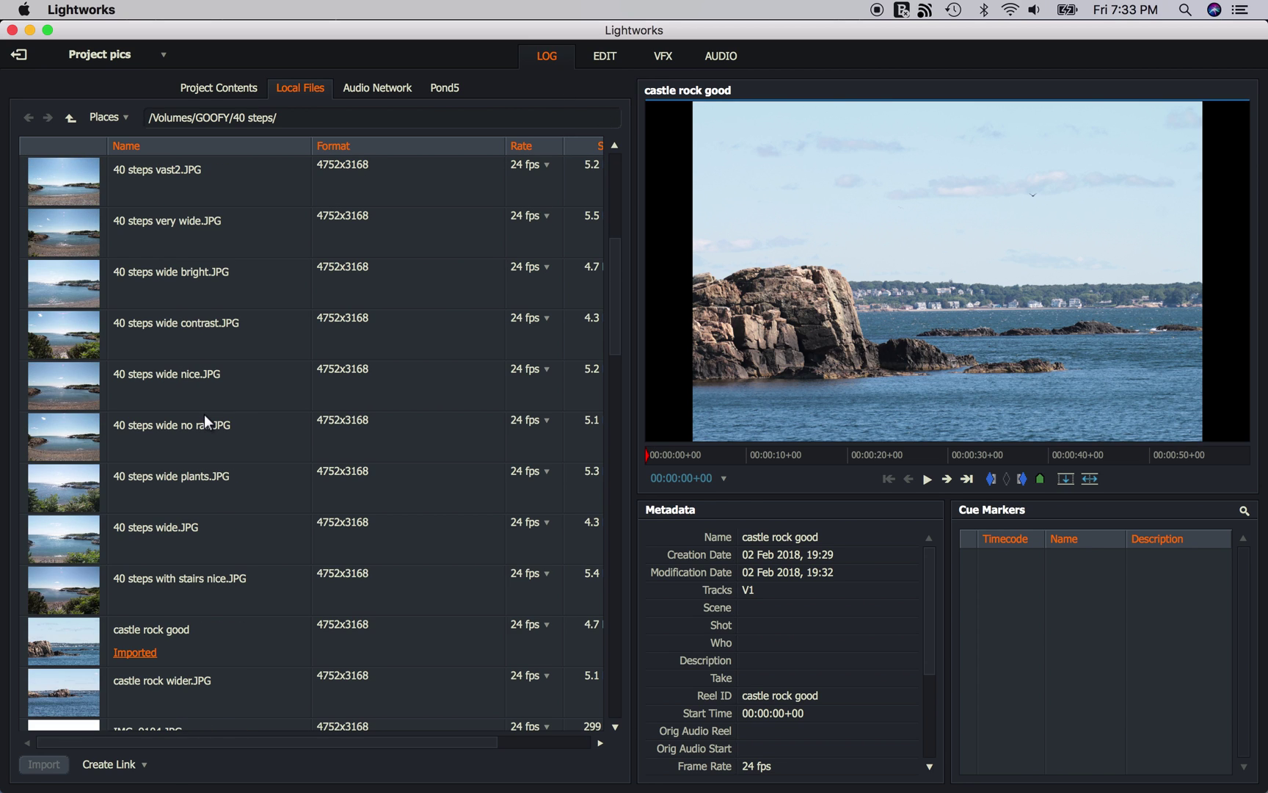
click(72, 334)
click(43, 764)
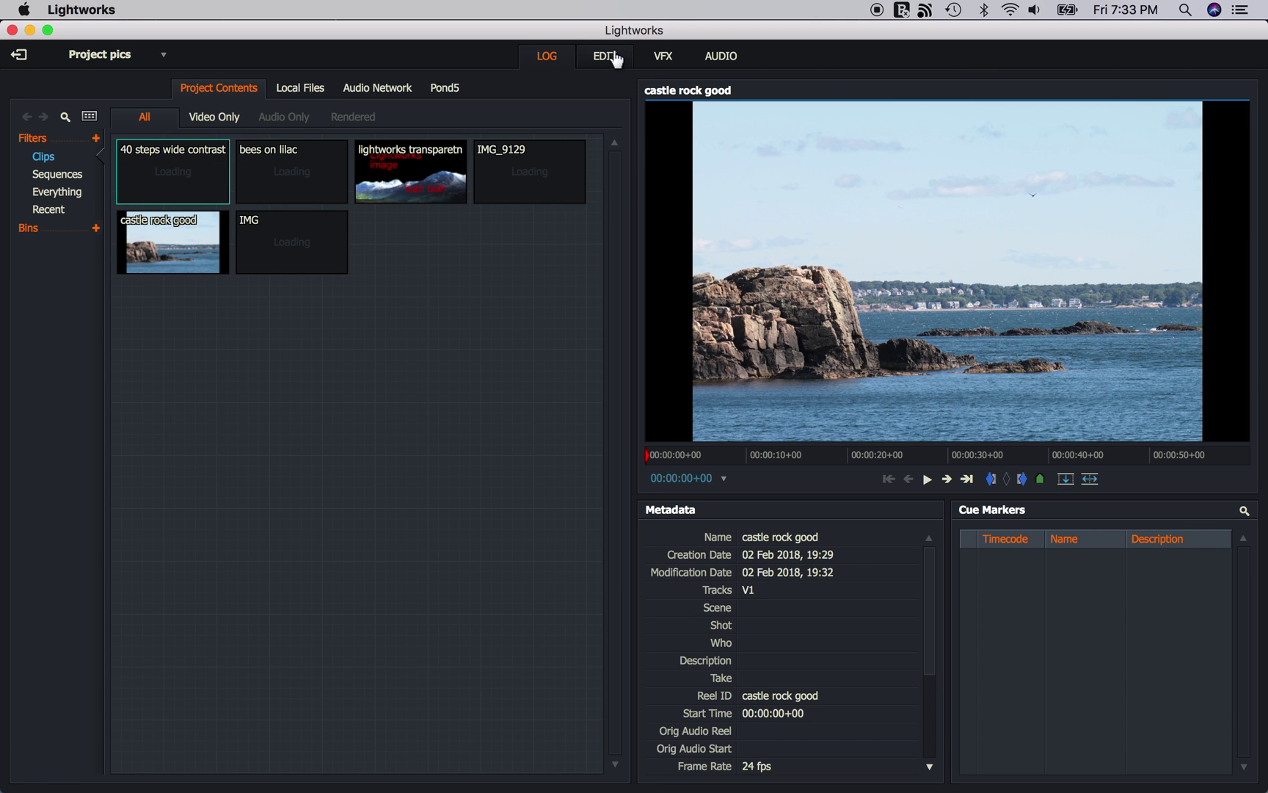
Step: Drop the 40 steps wide contrast still onto V1 and move the playhead onto it
click(606, 57)
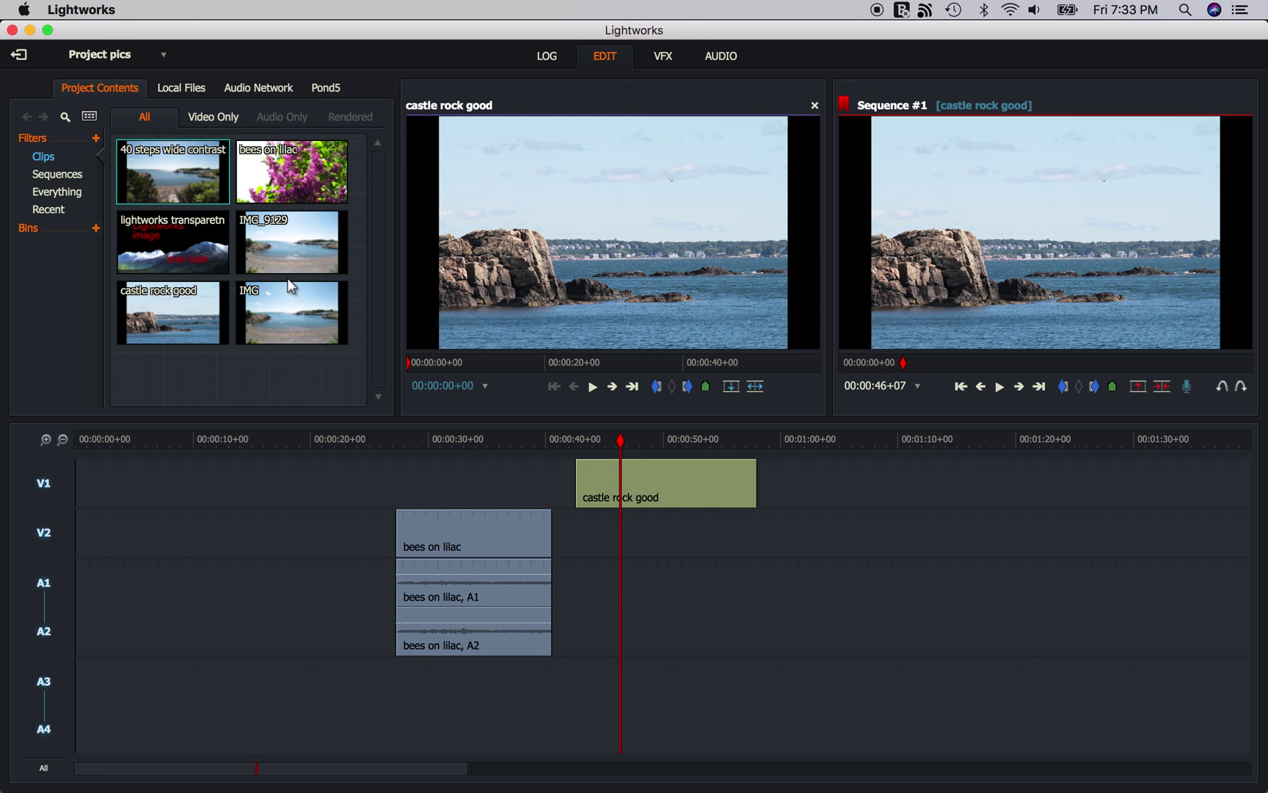
drag(164, 165, 486, 440)
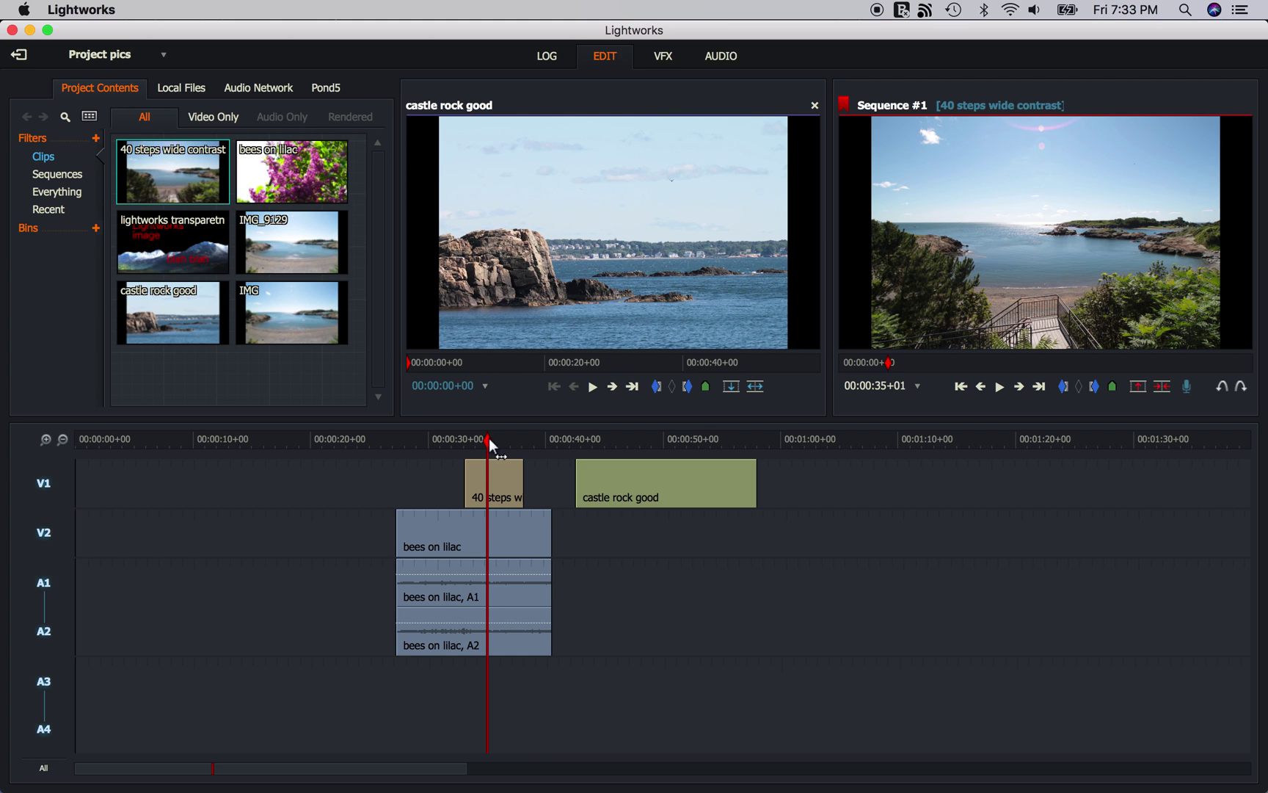
drag(491, 442, 497, 443)
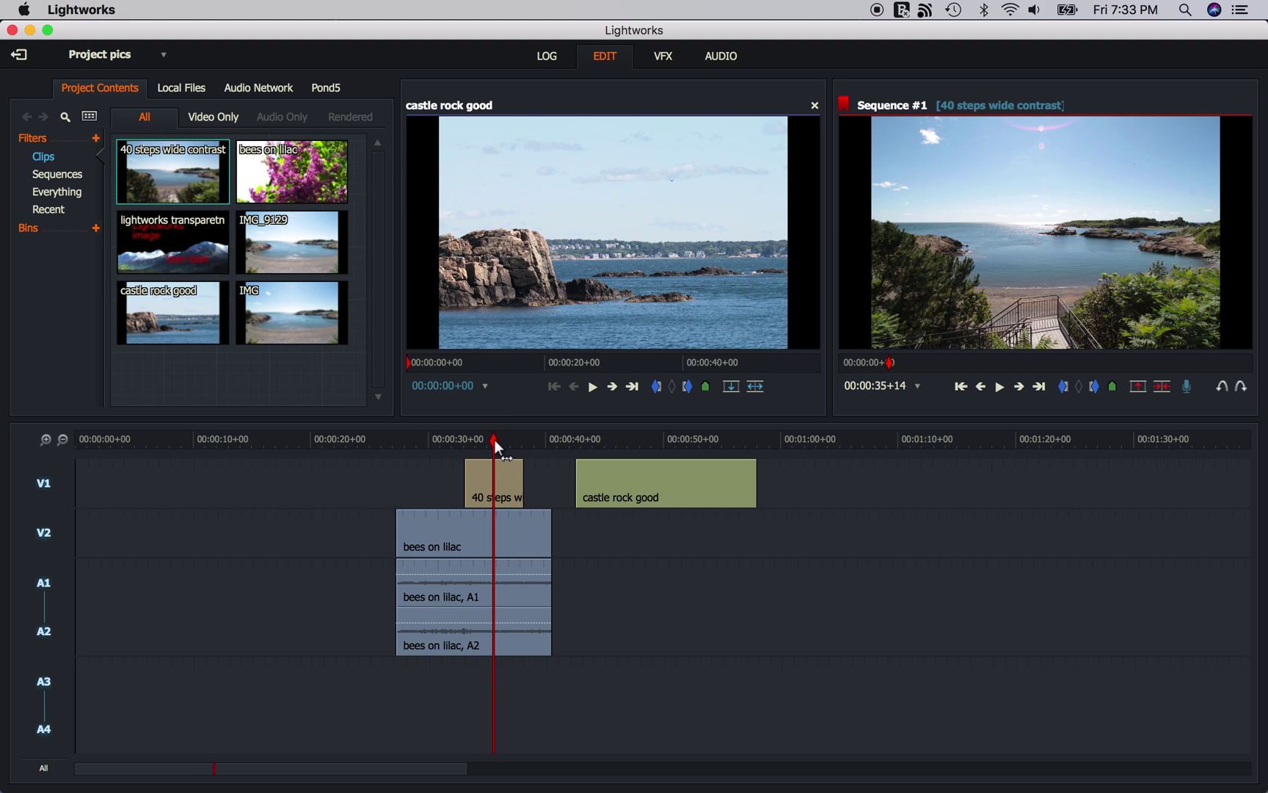
click(663, 57)
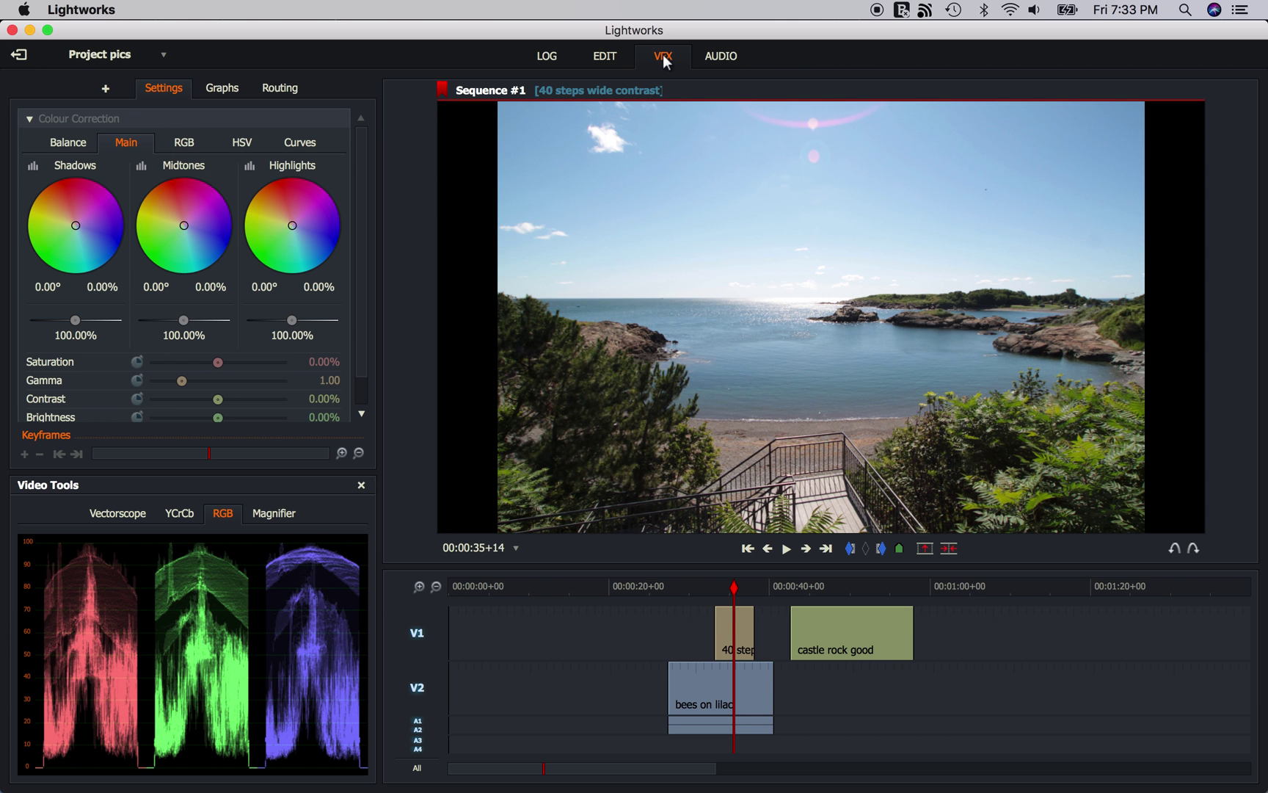
Step: Apply a 2D DVE effect to the 40 steps wide contrast clip via Add > DVE
right_click(734, 623)
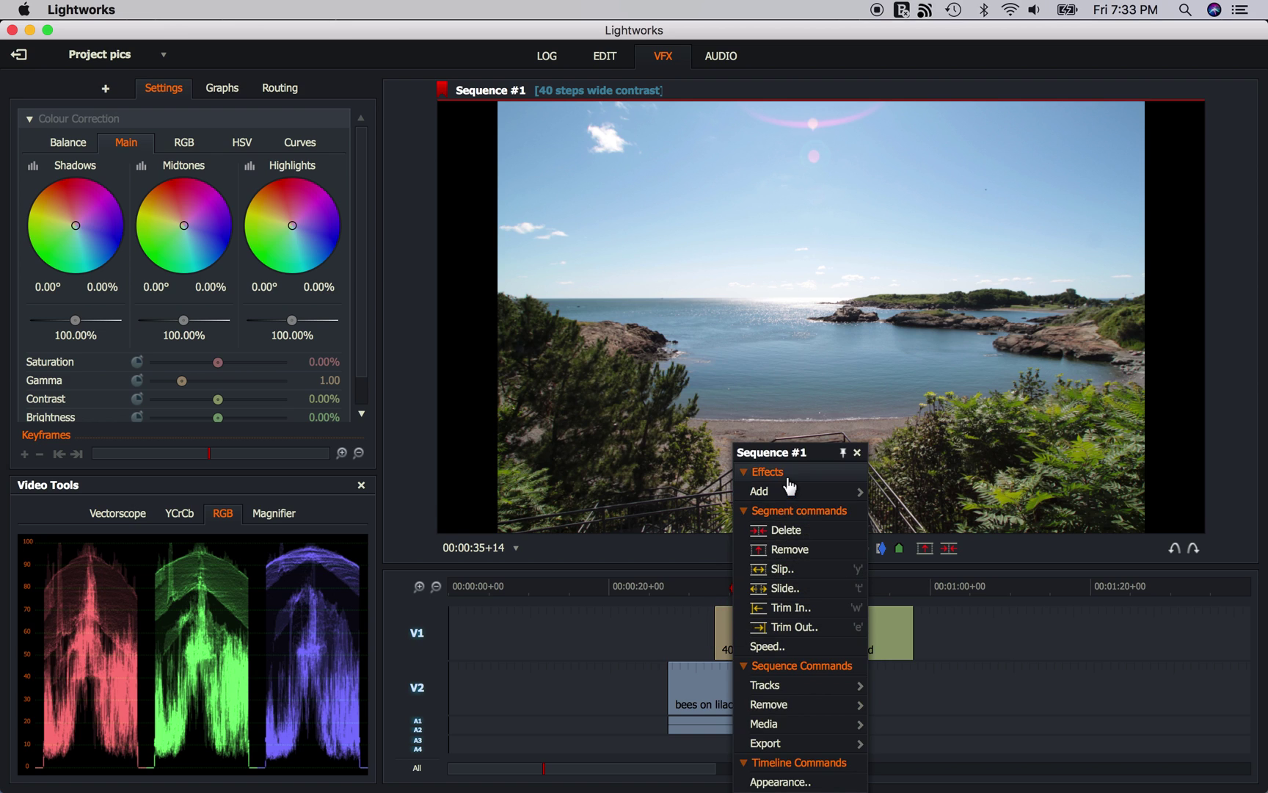
mouse_move(790, 491)
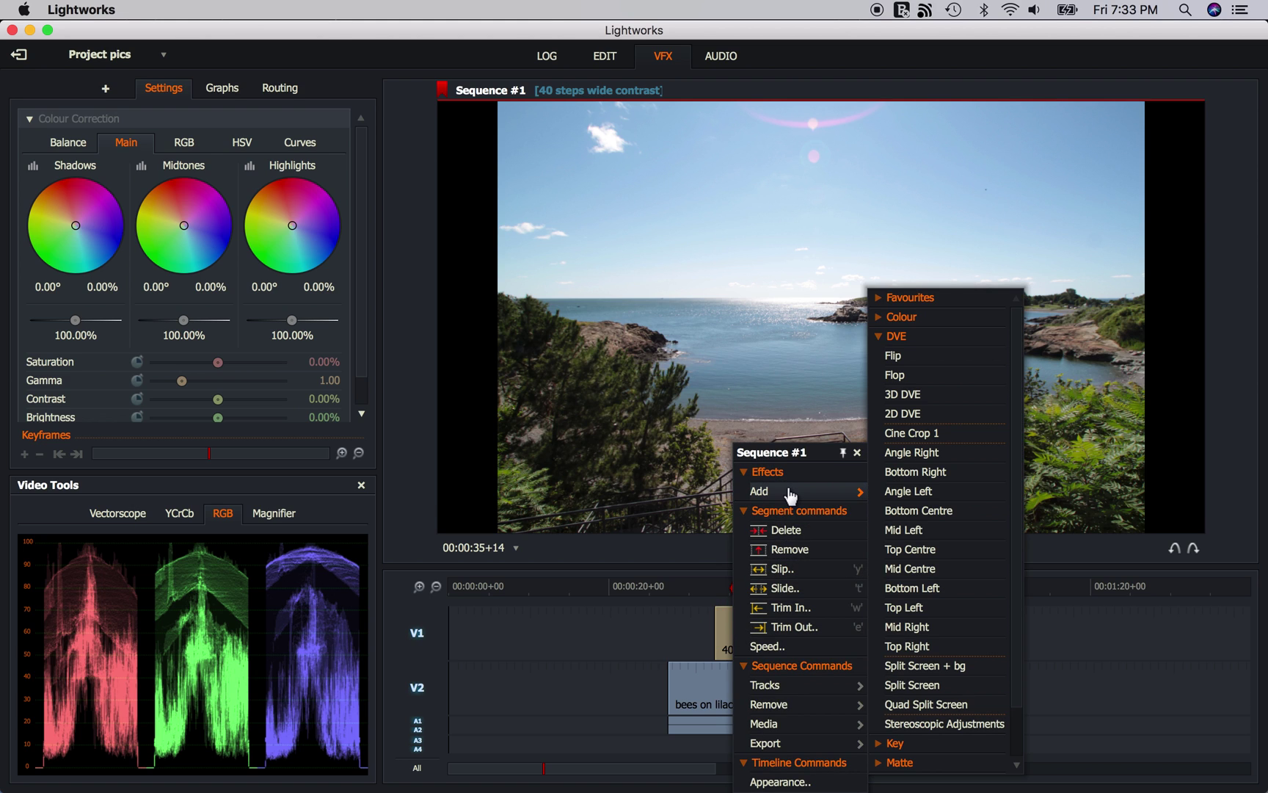
click(920, 421)
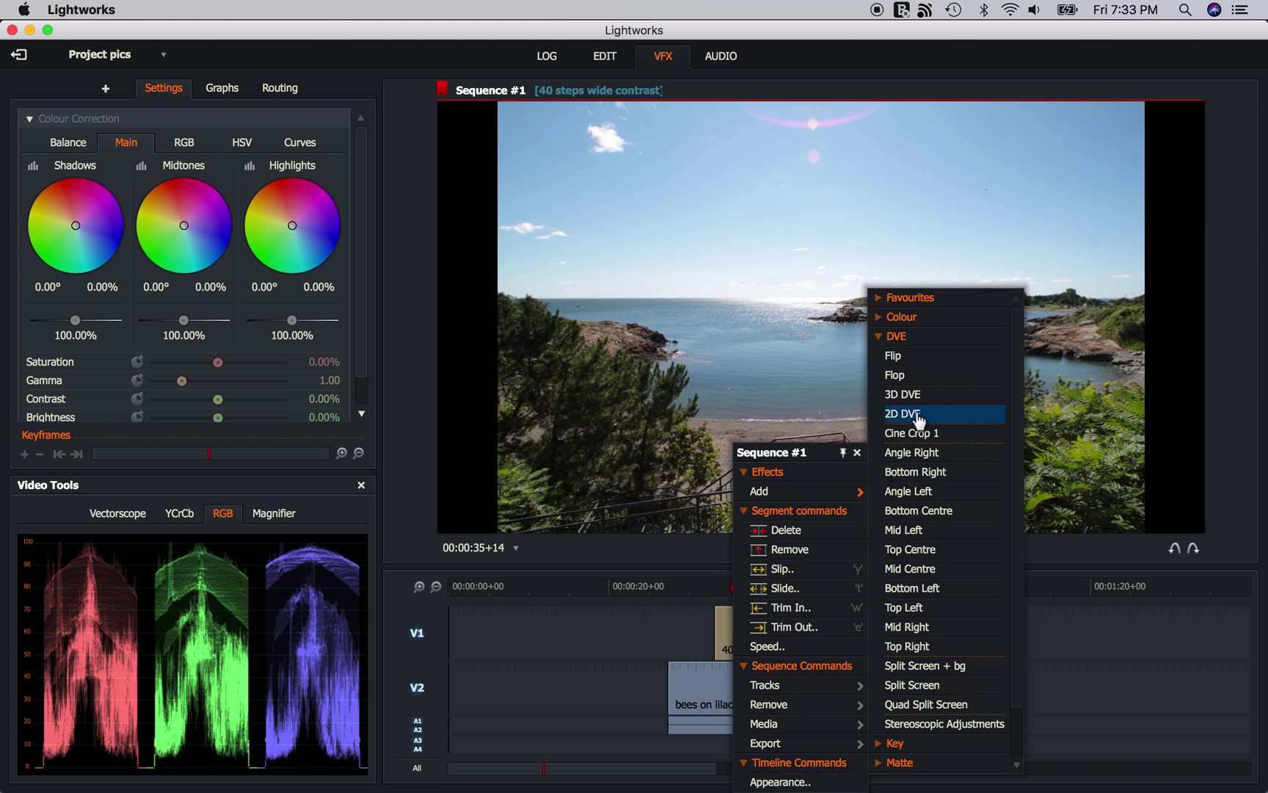
double_click(920, 421)
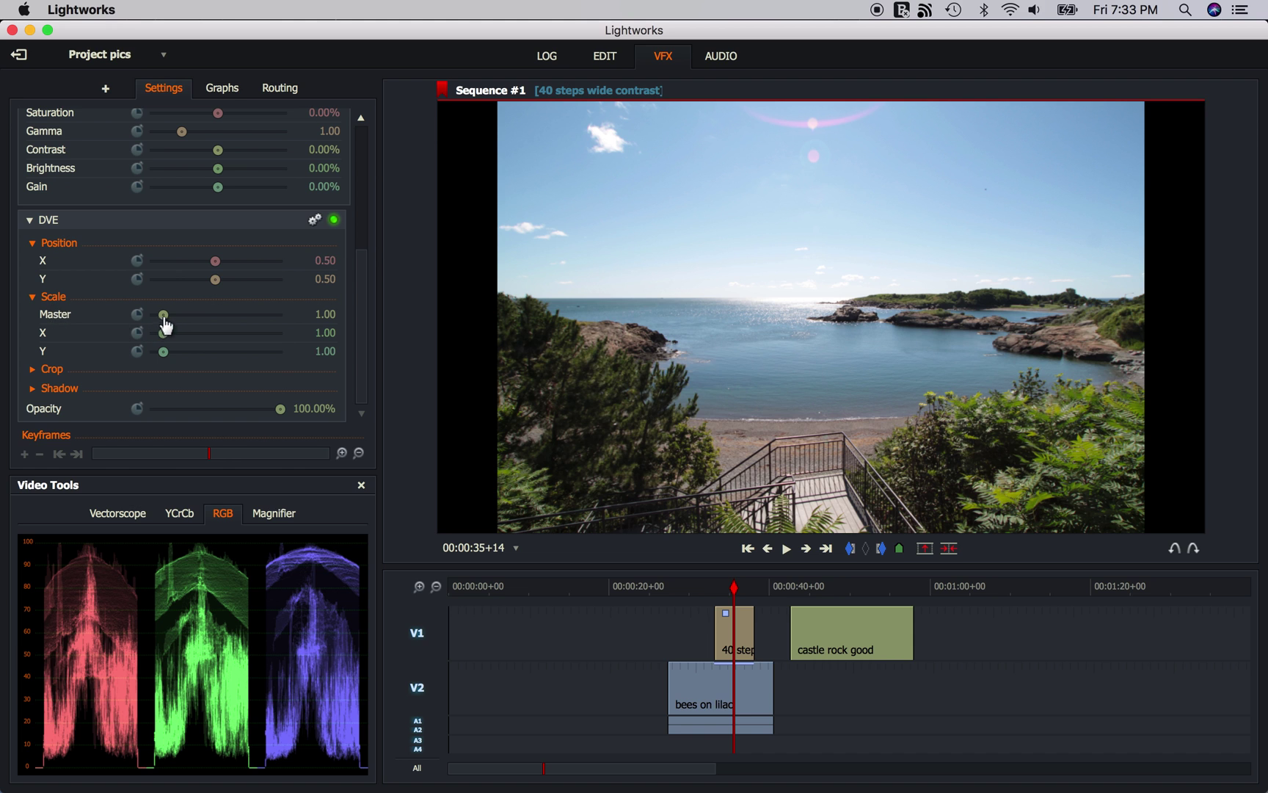
Step: Lower the DVE Scale Master to 0.61 so the beach still becomes an inset over the lilacs
drag(166, 325, 160, 315)
mouse_move(558, 311)
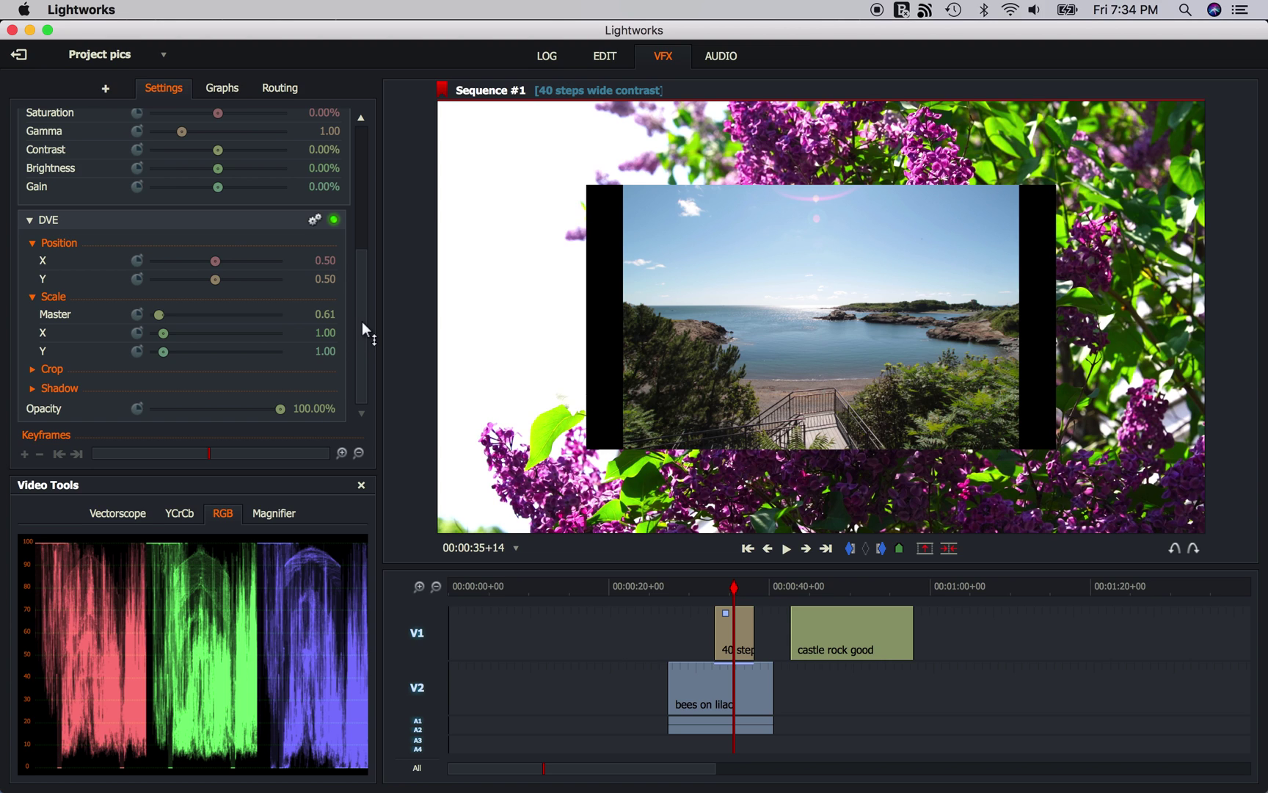
Step: Crop the beach inset 8.16% on the left and 8.84% on the right to remove the black bars
click(34, 372)
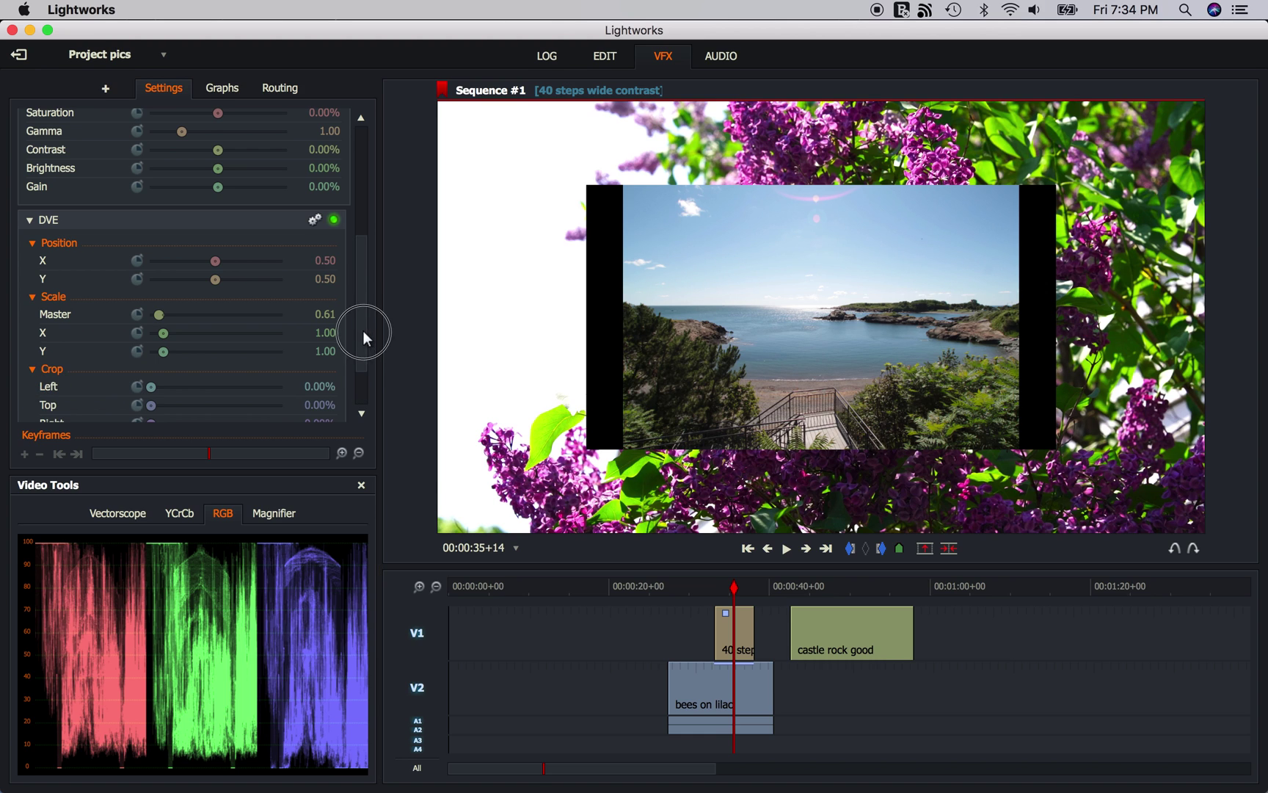
scroll(363, 330, down, 3)
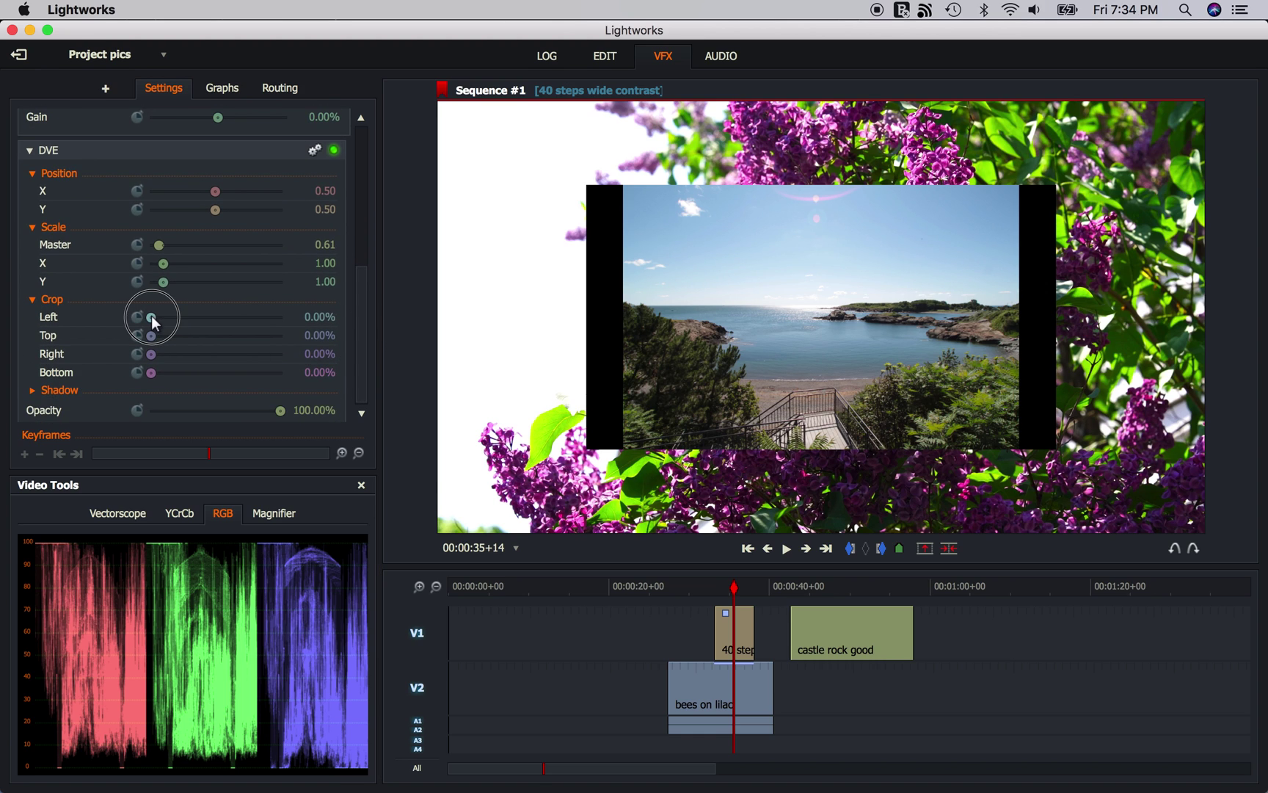
drag(154, 316, 162, 317)
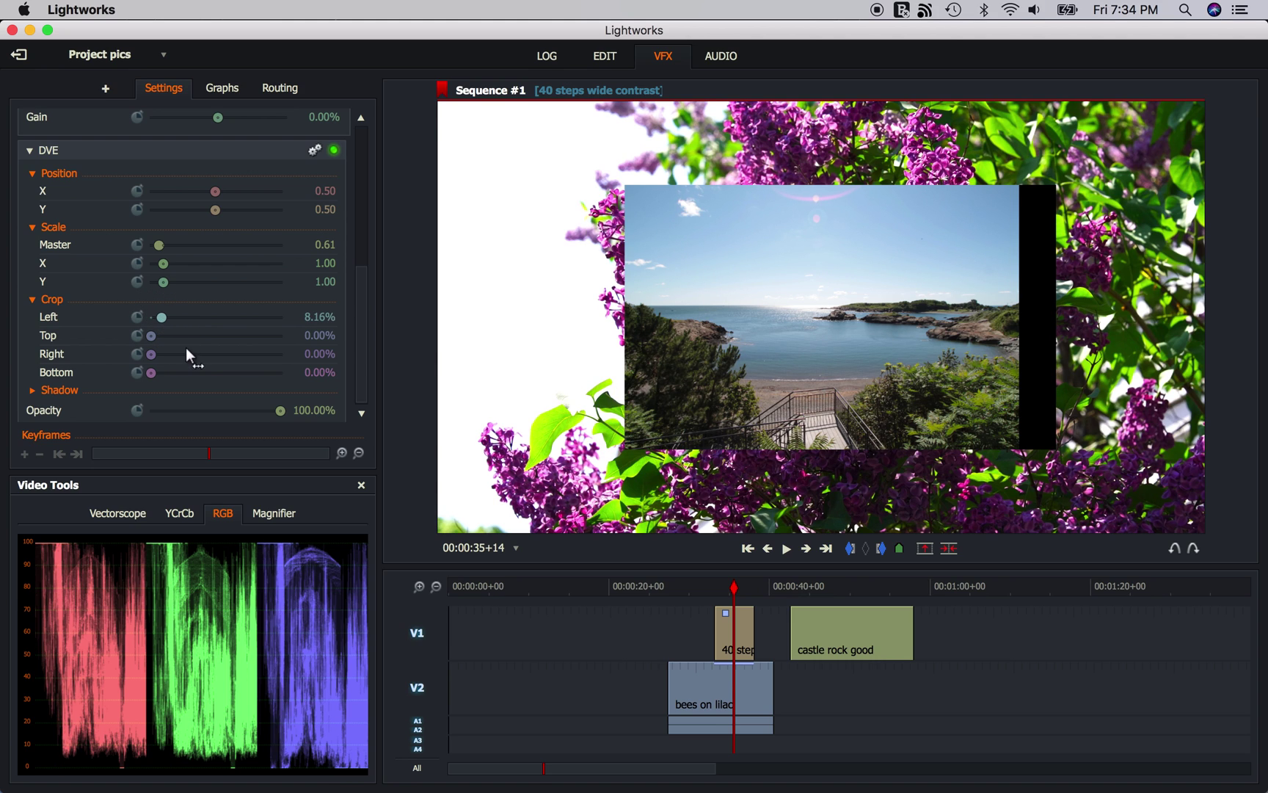
drag(153, 355, 165, 356)
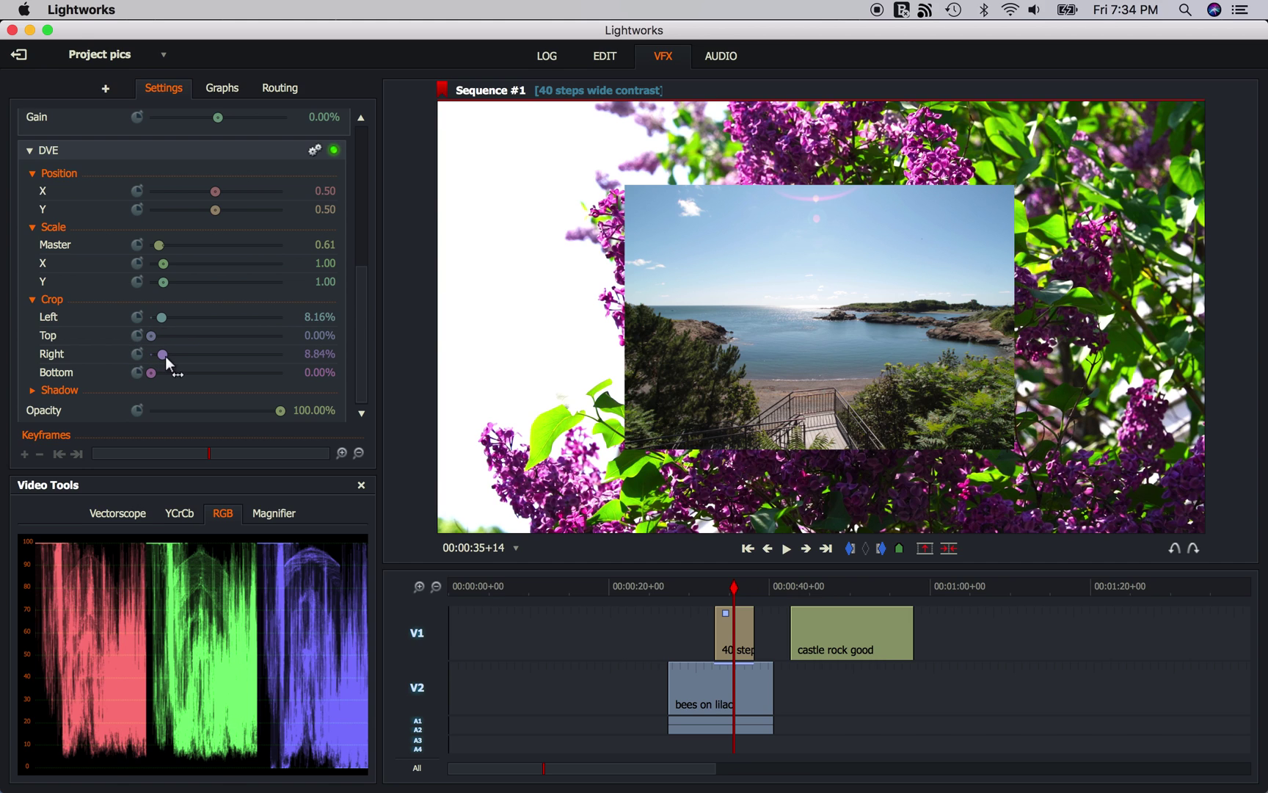
click(729, 593)
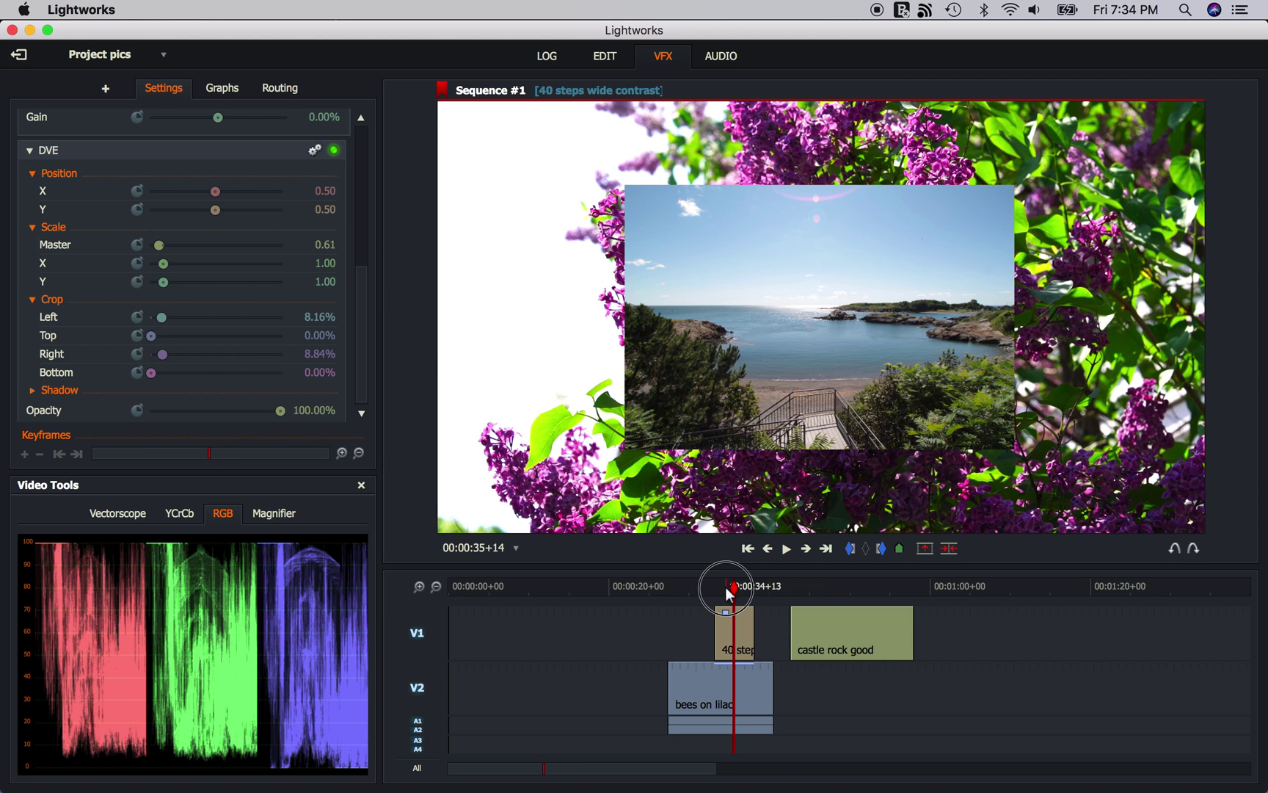
Step: Trim the start of the 40 steps wide contrast still on V1 earlier, near where bees on lilac begins
drag(729, 593, 724, 587)
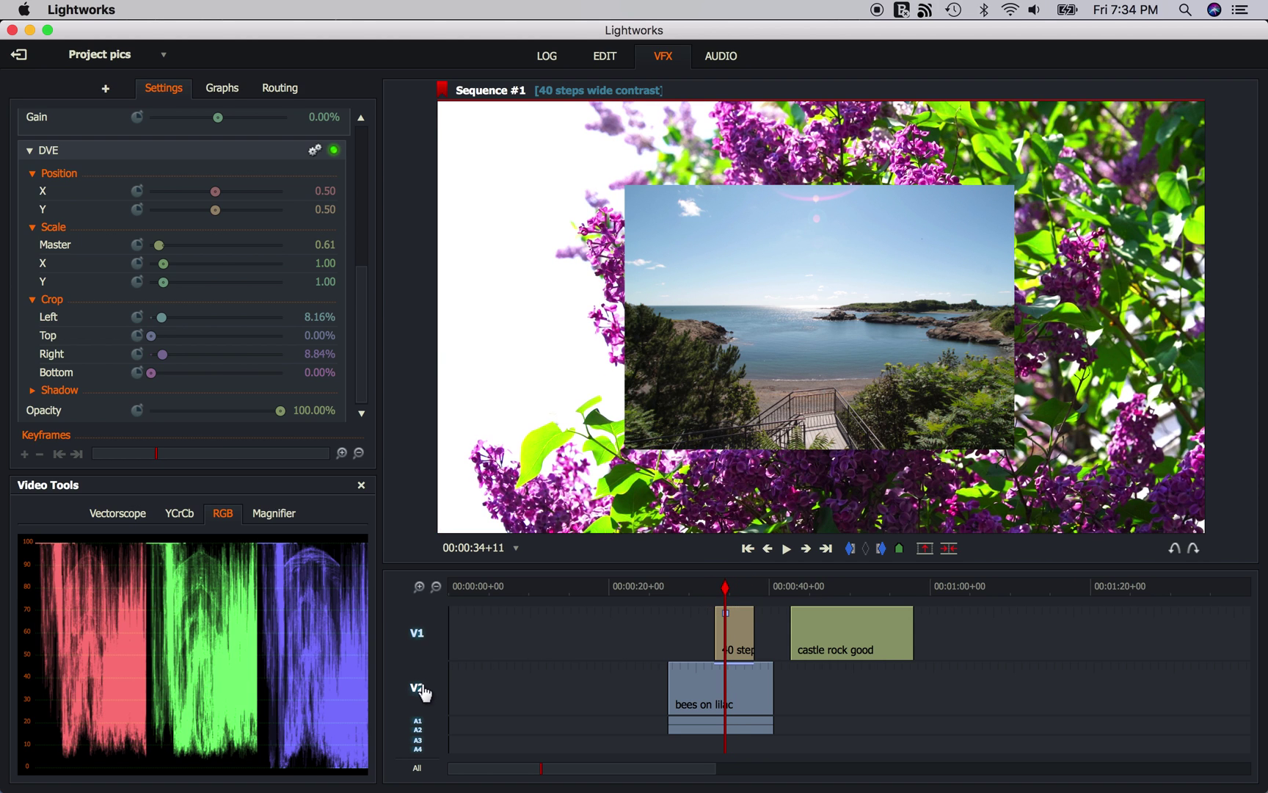
click(420, 689)
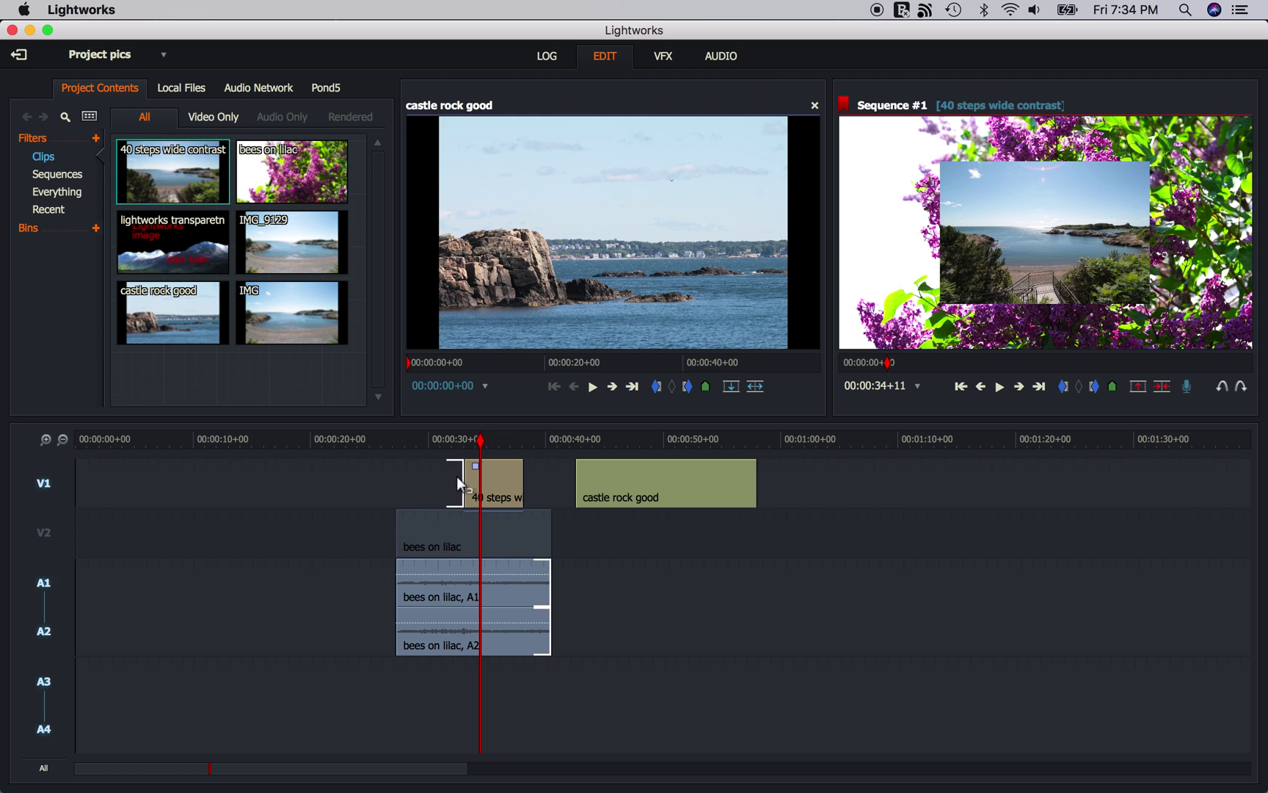
click(449, 477)
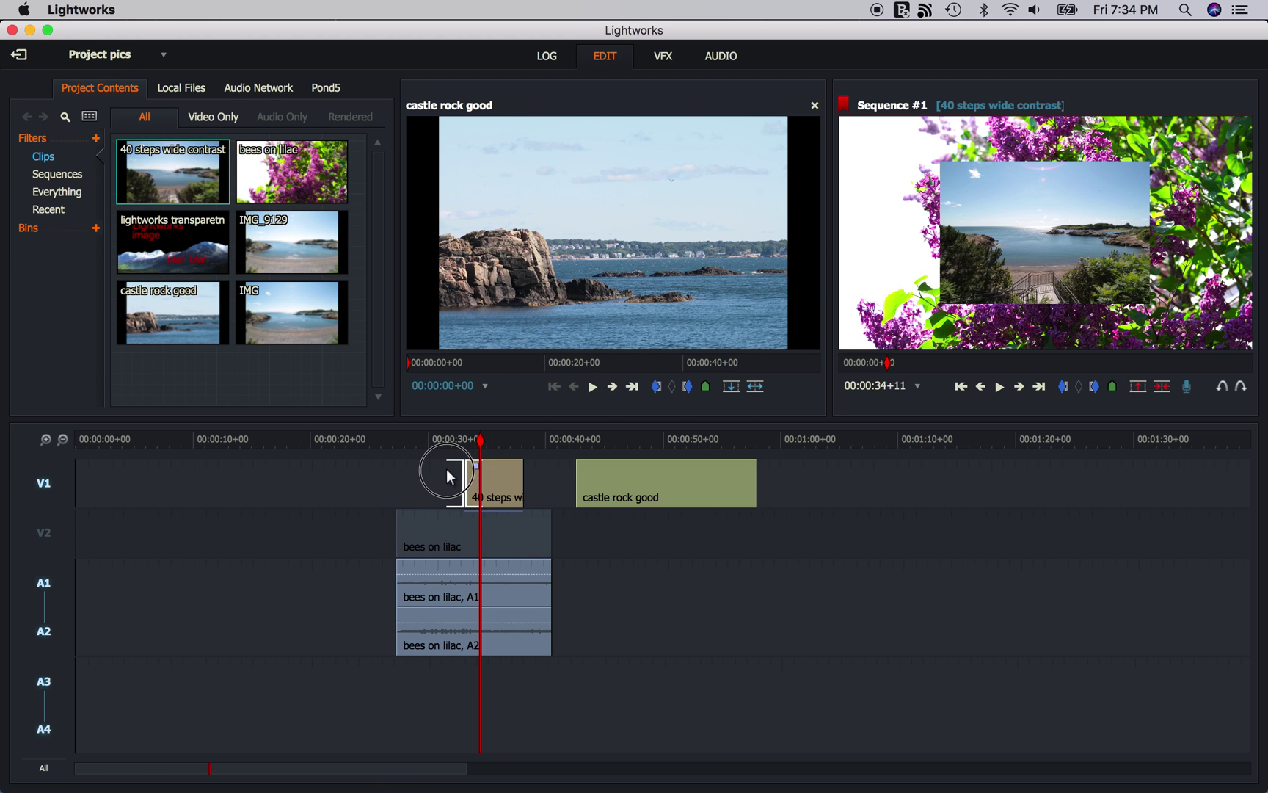
drag(449, 477, 404, 476)
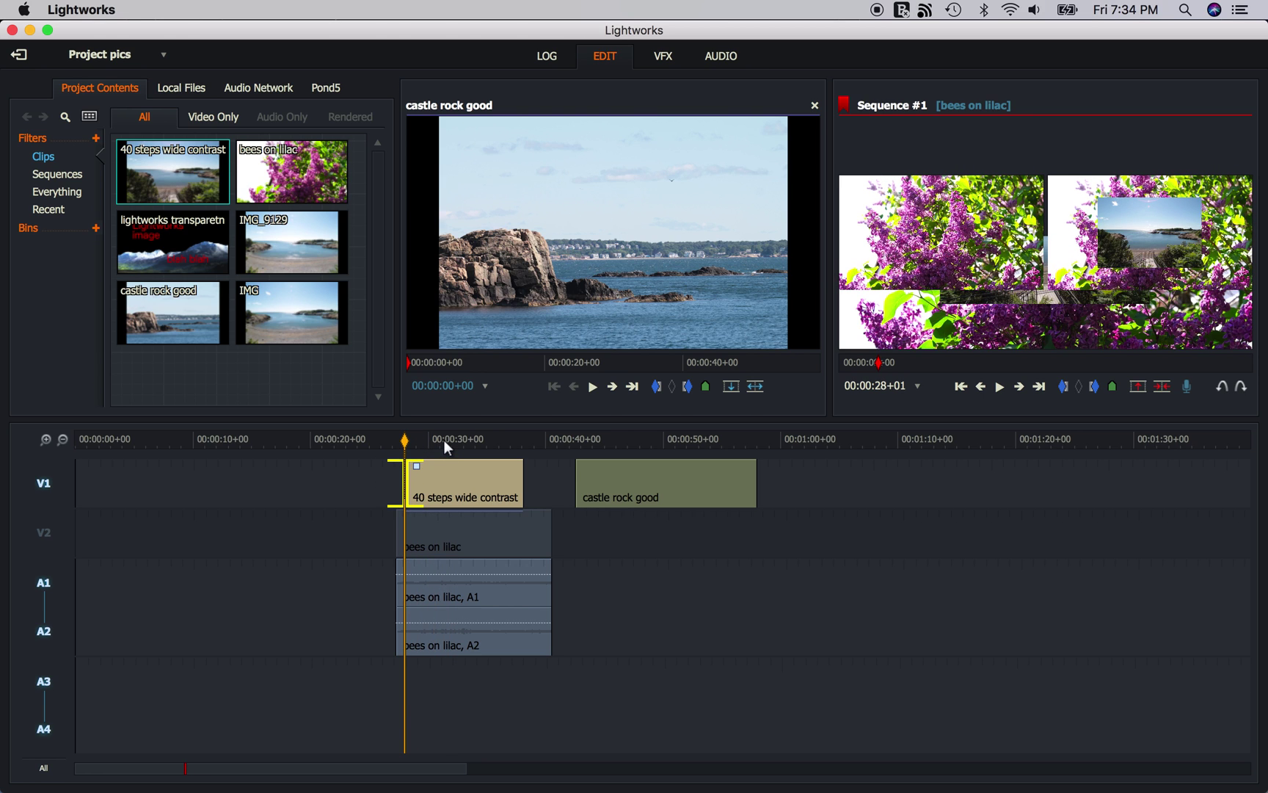
click(444, 439)
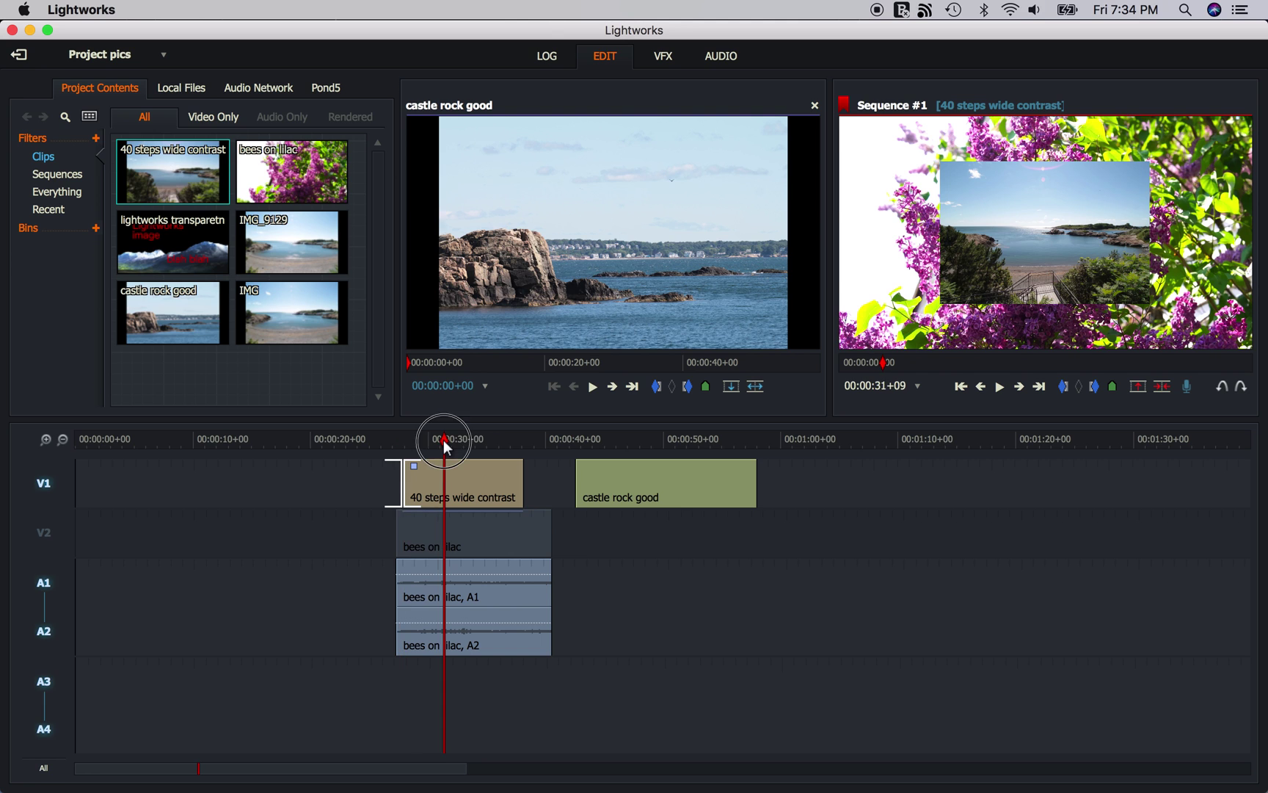
Step: Turn on DVE position and scale keyframing at about 00:00:29 with the V2 lilac track included
click(663, 57)
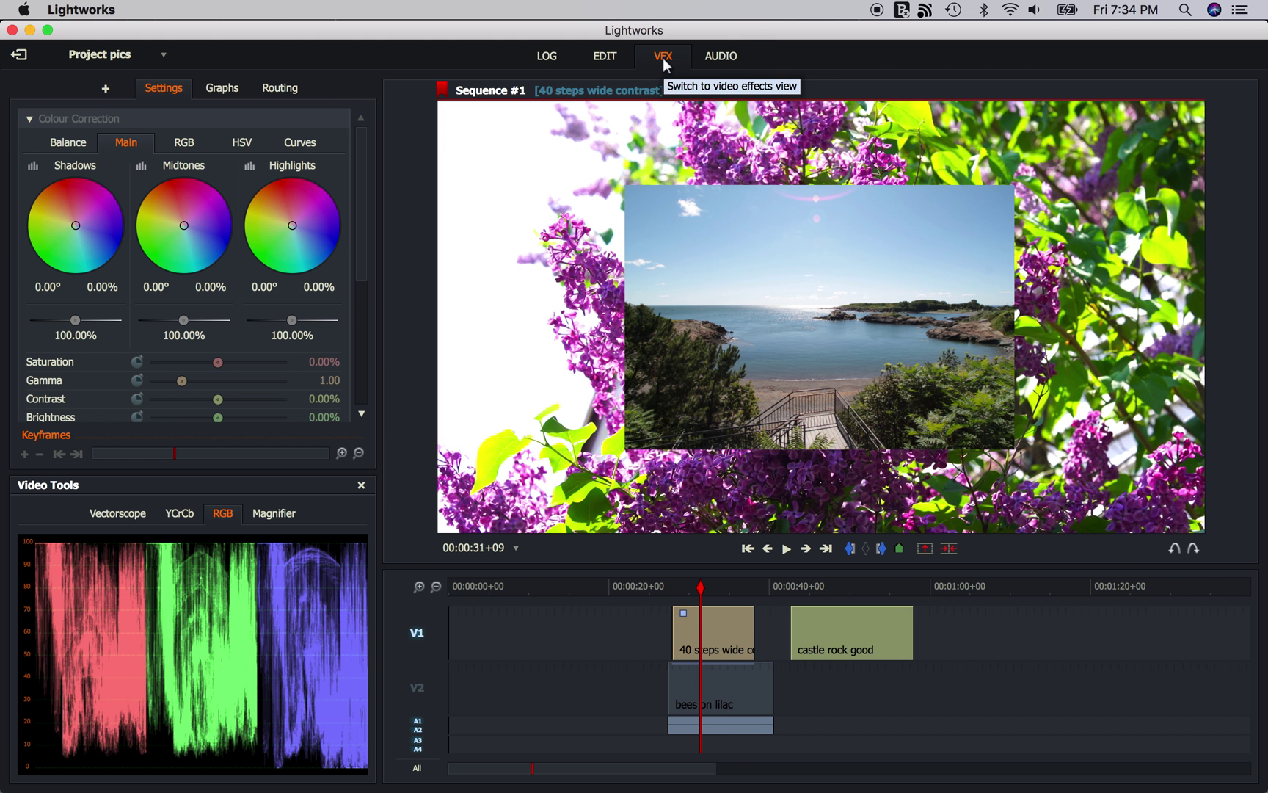
click(682, 588)
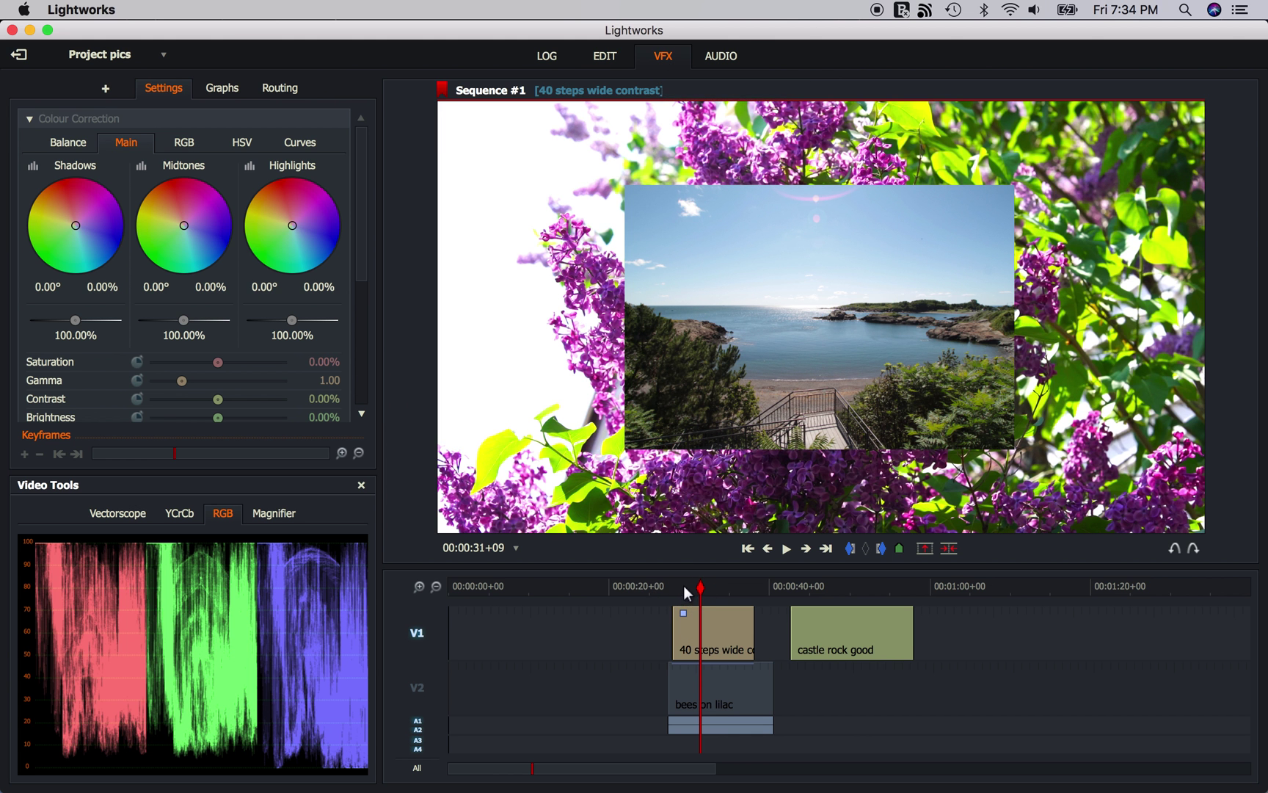
click(418, 689)
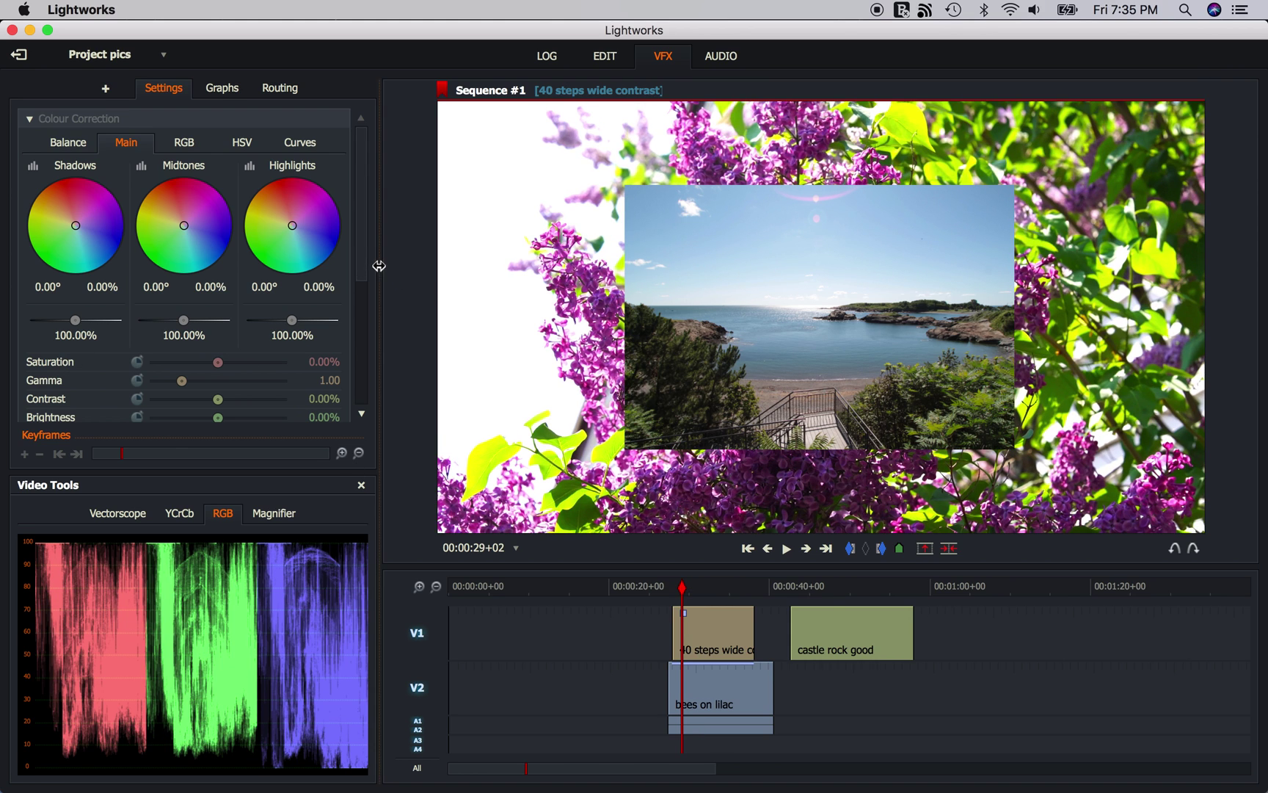
drag(366, 272, 366, 400)
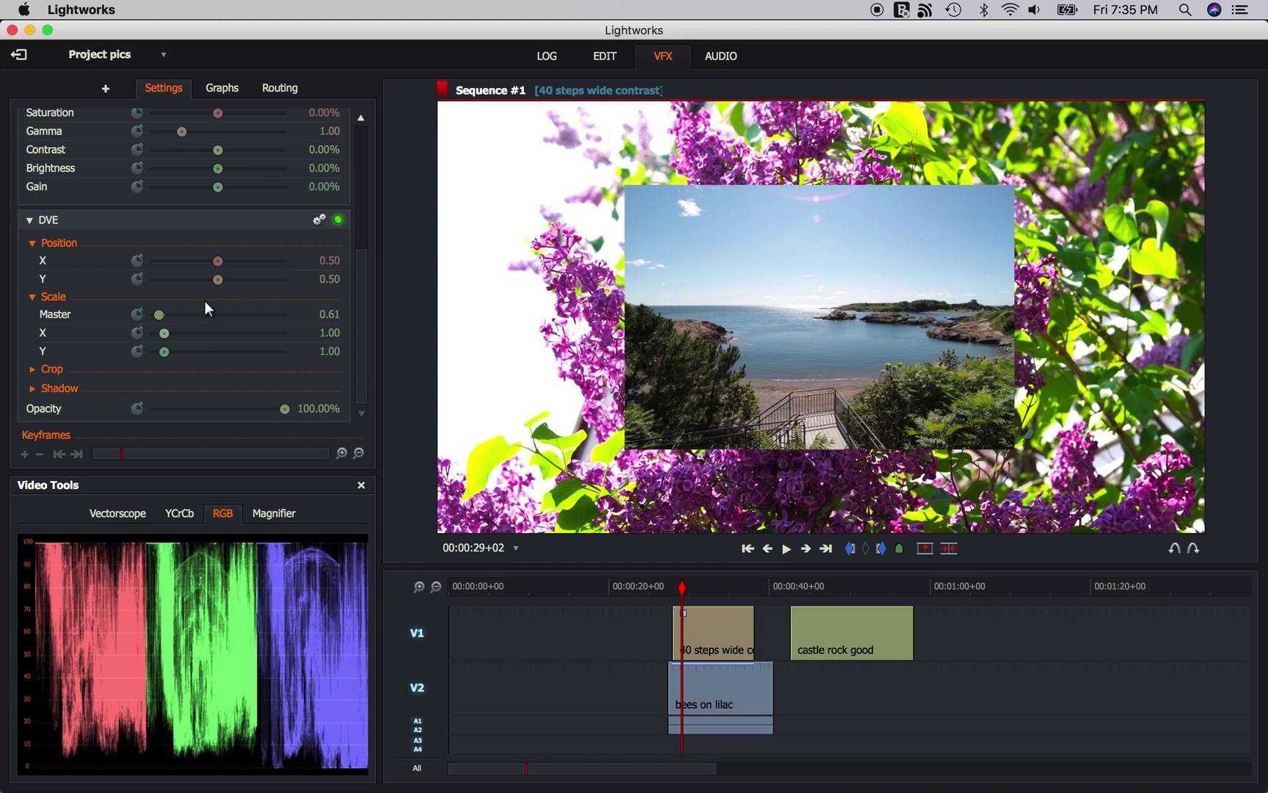
click(138, 276)
click(138, 315)
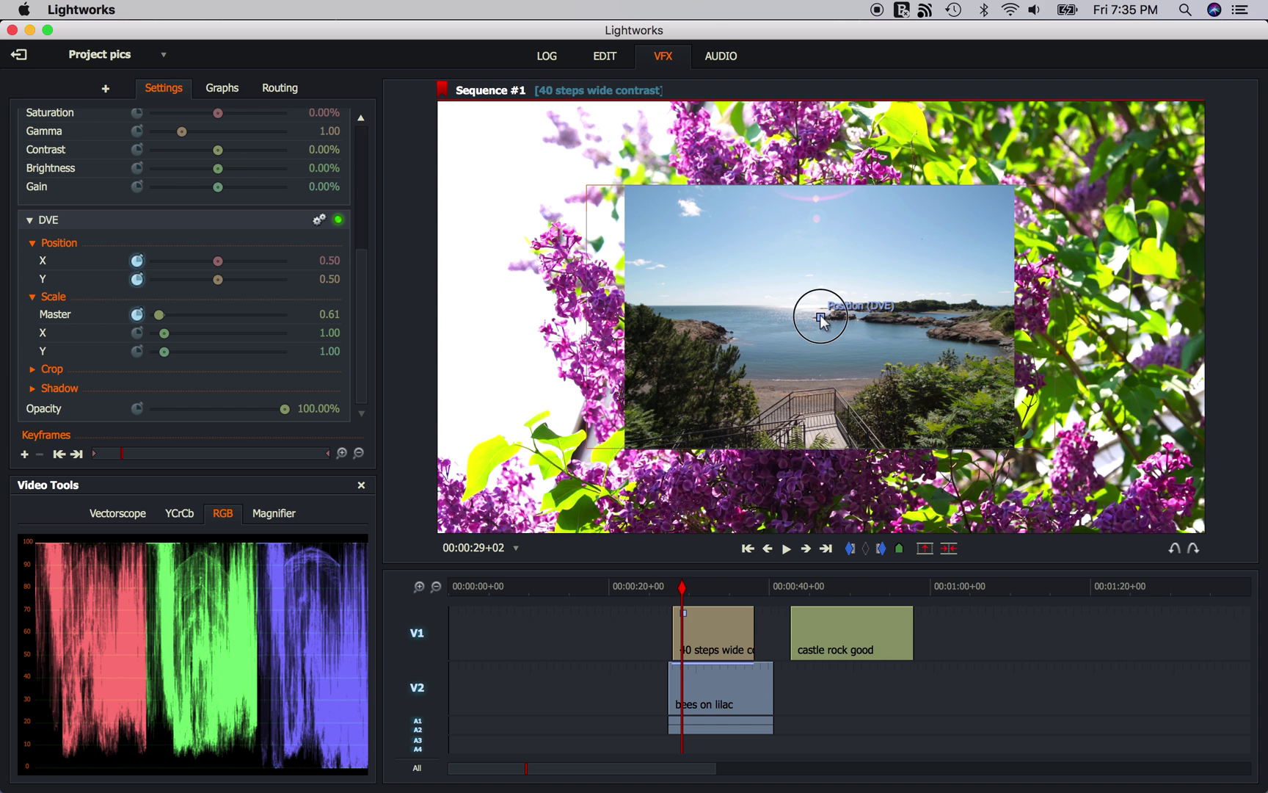
Step: Keyframe the inset moving from the upper right to the upper left, X from 0.56 to 0.43
drag(821, 317, 941, 265)
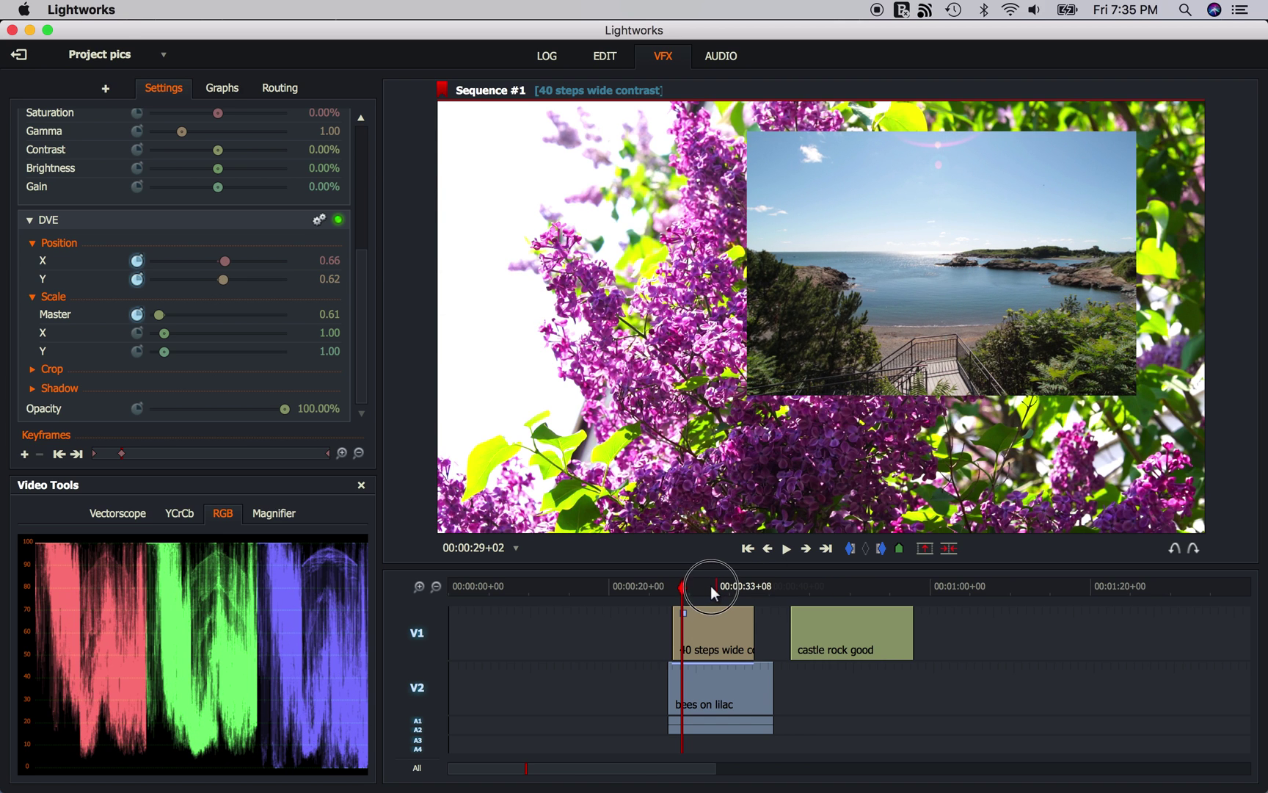
click(709, 587)
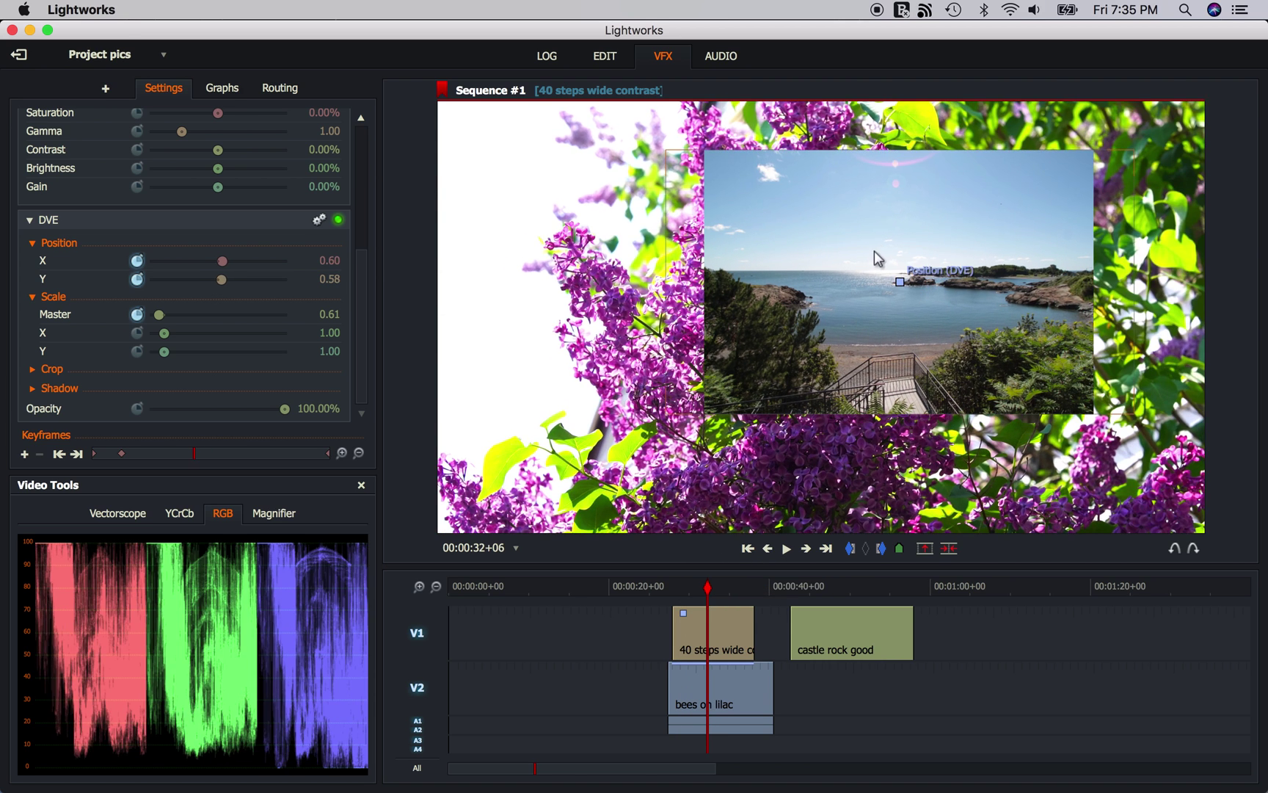
drag(901, 282, 672, 265)
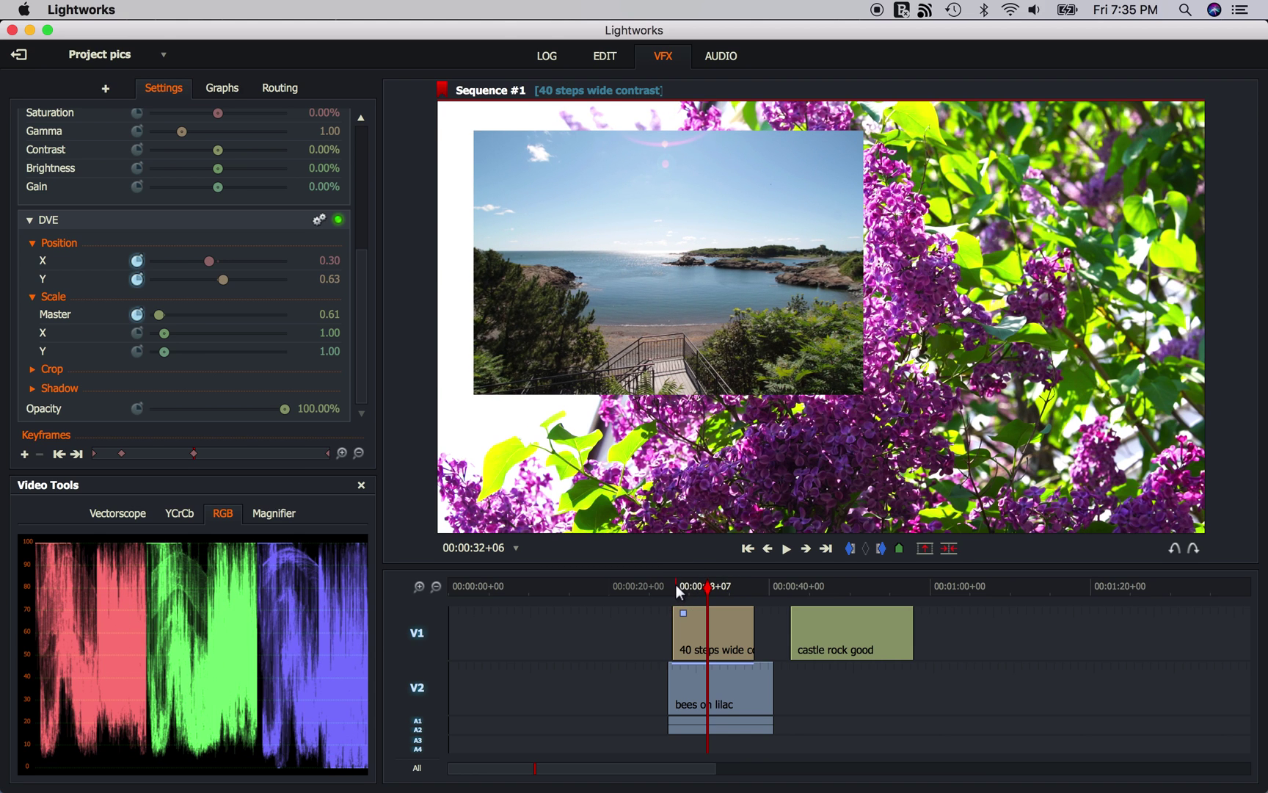
Step: Play back the inset's movement from before it starts, then dismiss the iCloud alert
click(677, 588)
key(space)
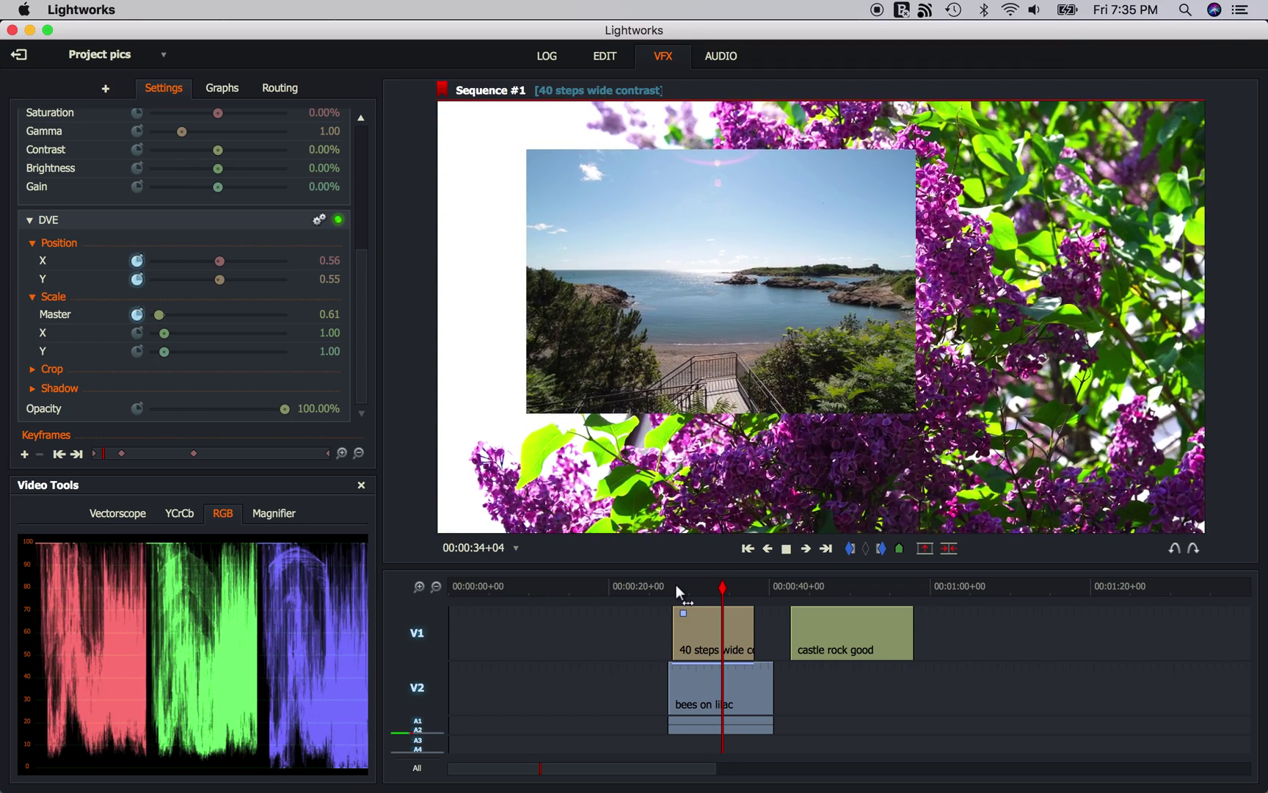
key(space)
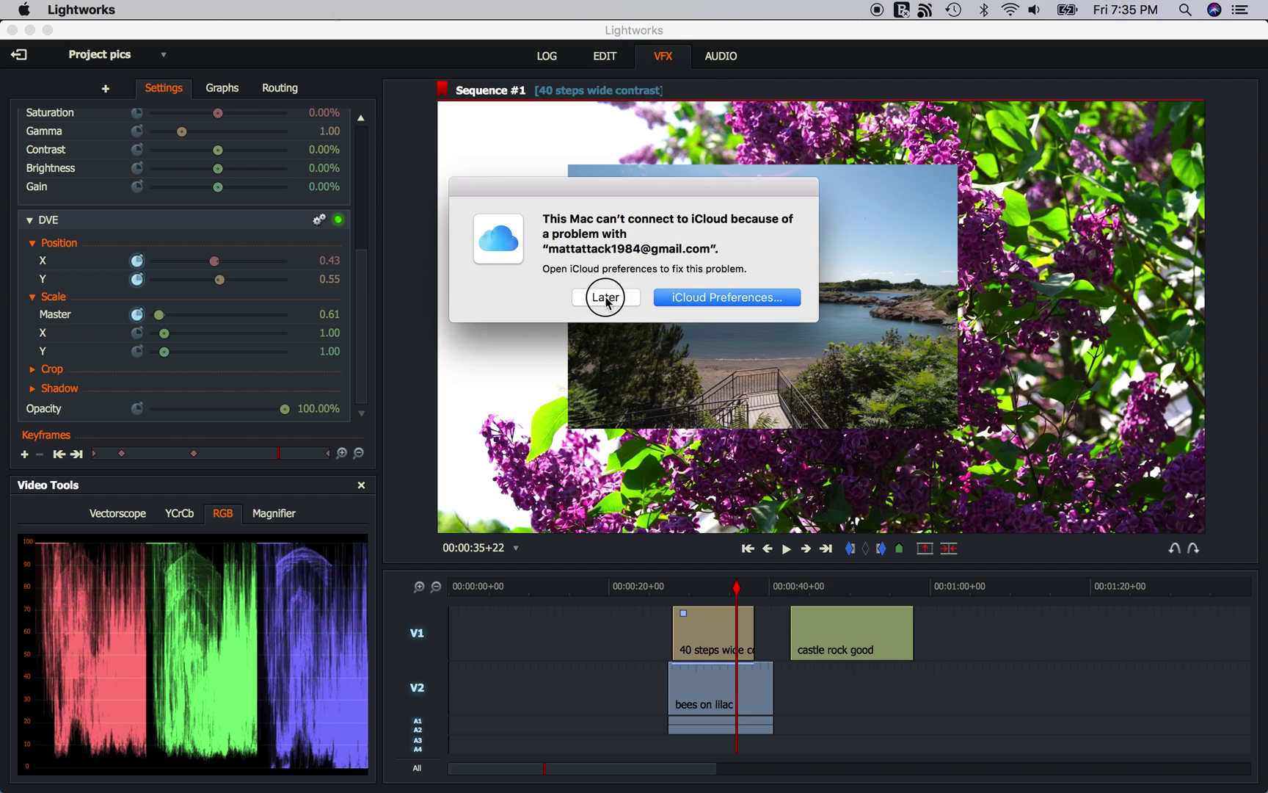
click(604, 295)
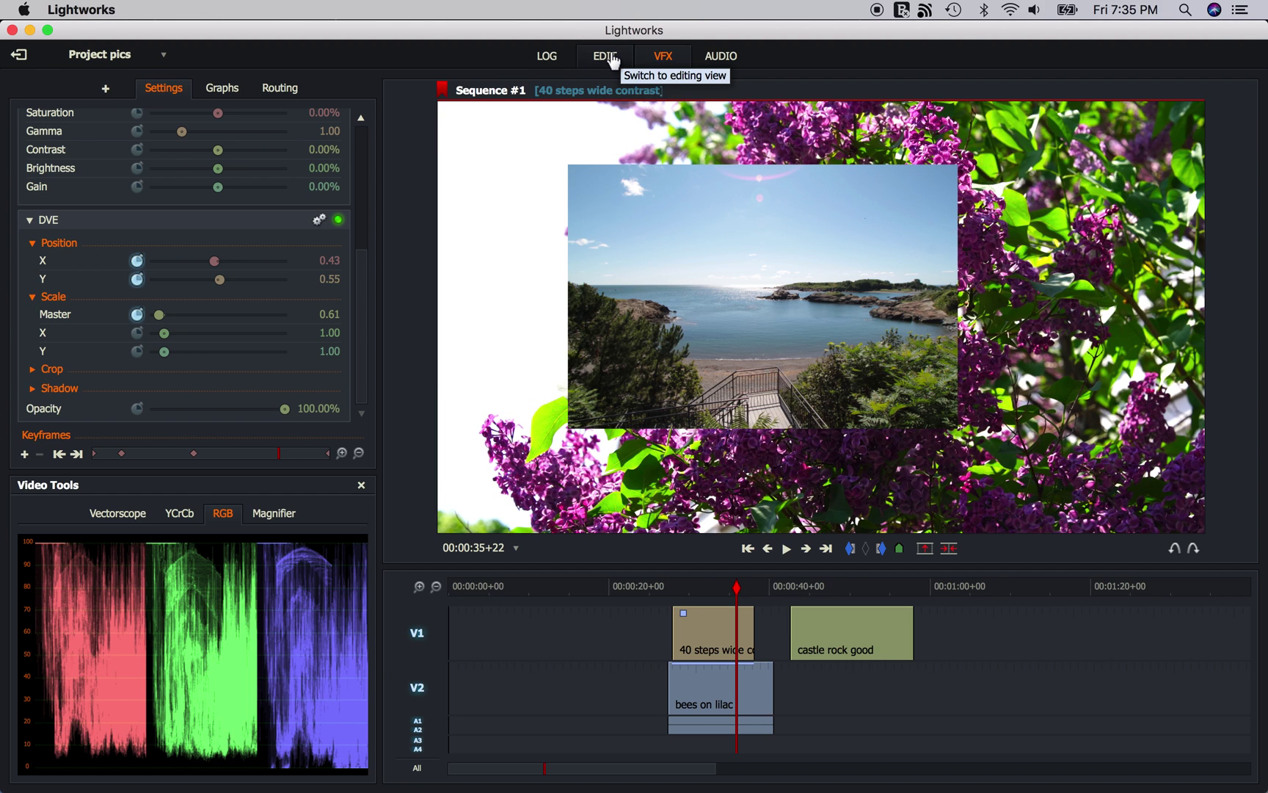
Step: Put the transparent lightworks image clip on V1 in place of the 40 steps wide contrast clip
click(610, 57)
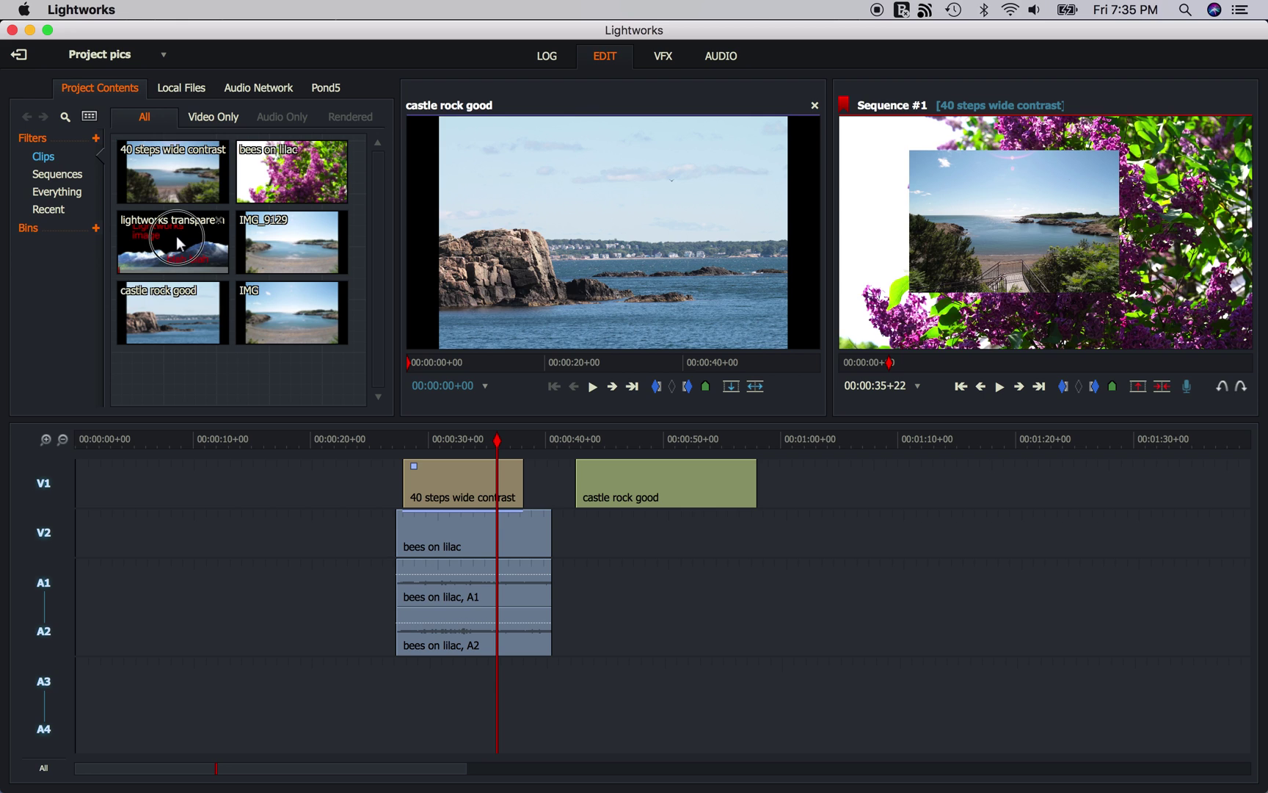
drag(176, 236, 280, 470)
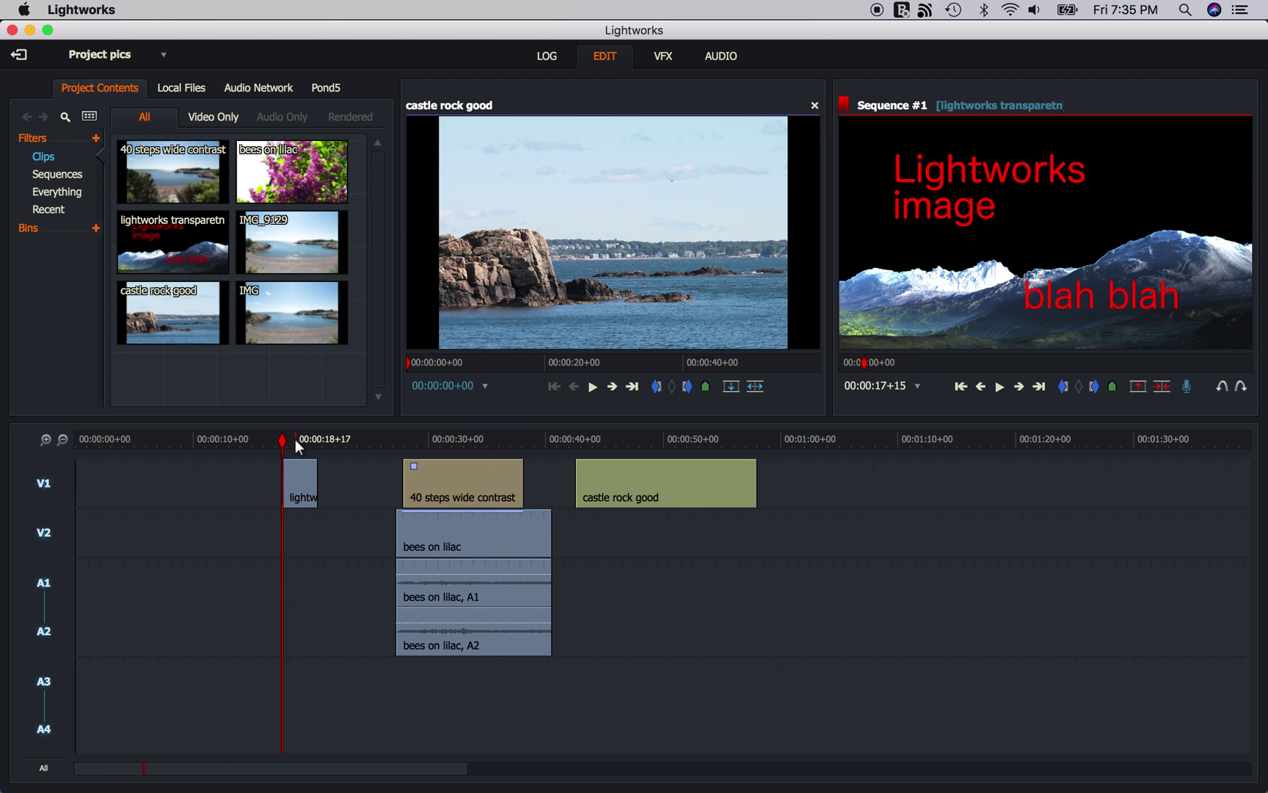
click(296, 439)
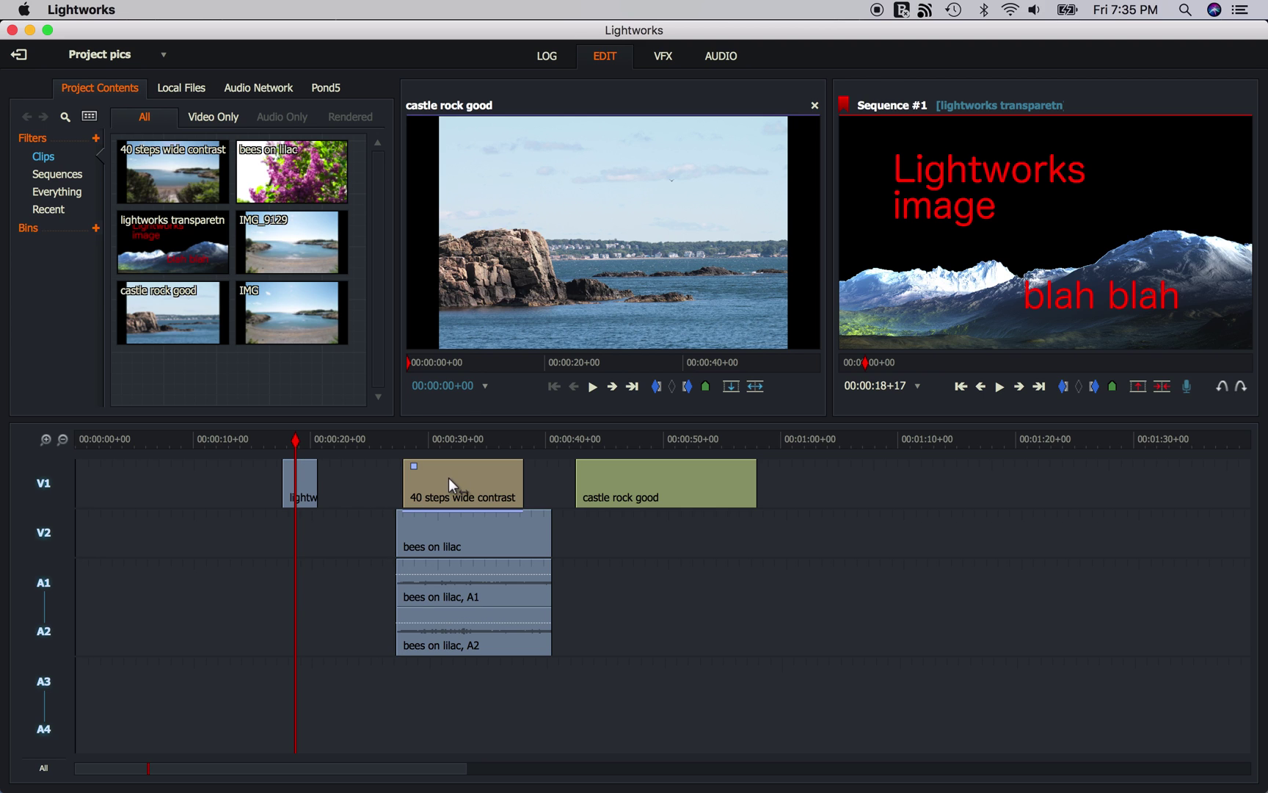
drag(451, 480, 409, 480)
click(410, 440)
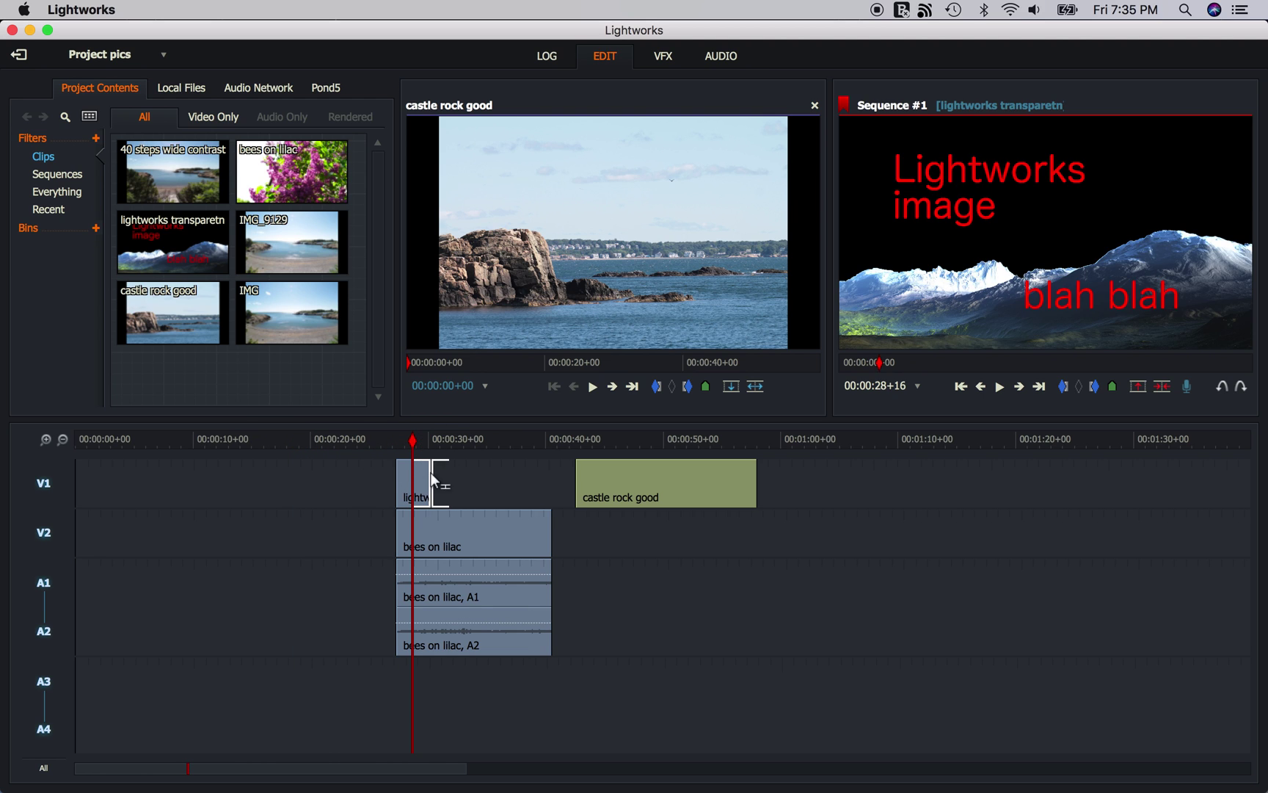
Step: Extend the image clip's end to the right, with V2 and audio tracks temporarily disabled
click(152, 457)
click(45, 532)
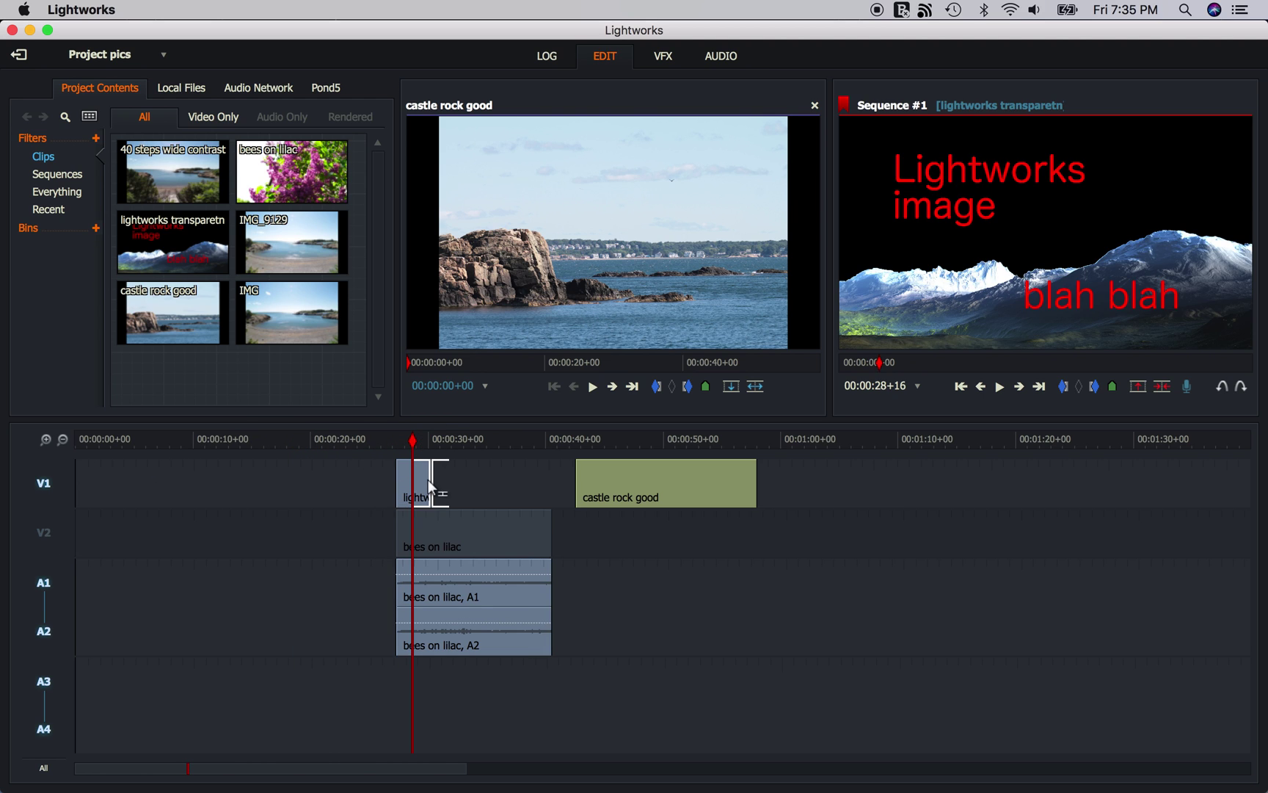
click(45, 595)
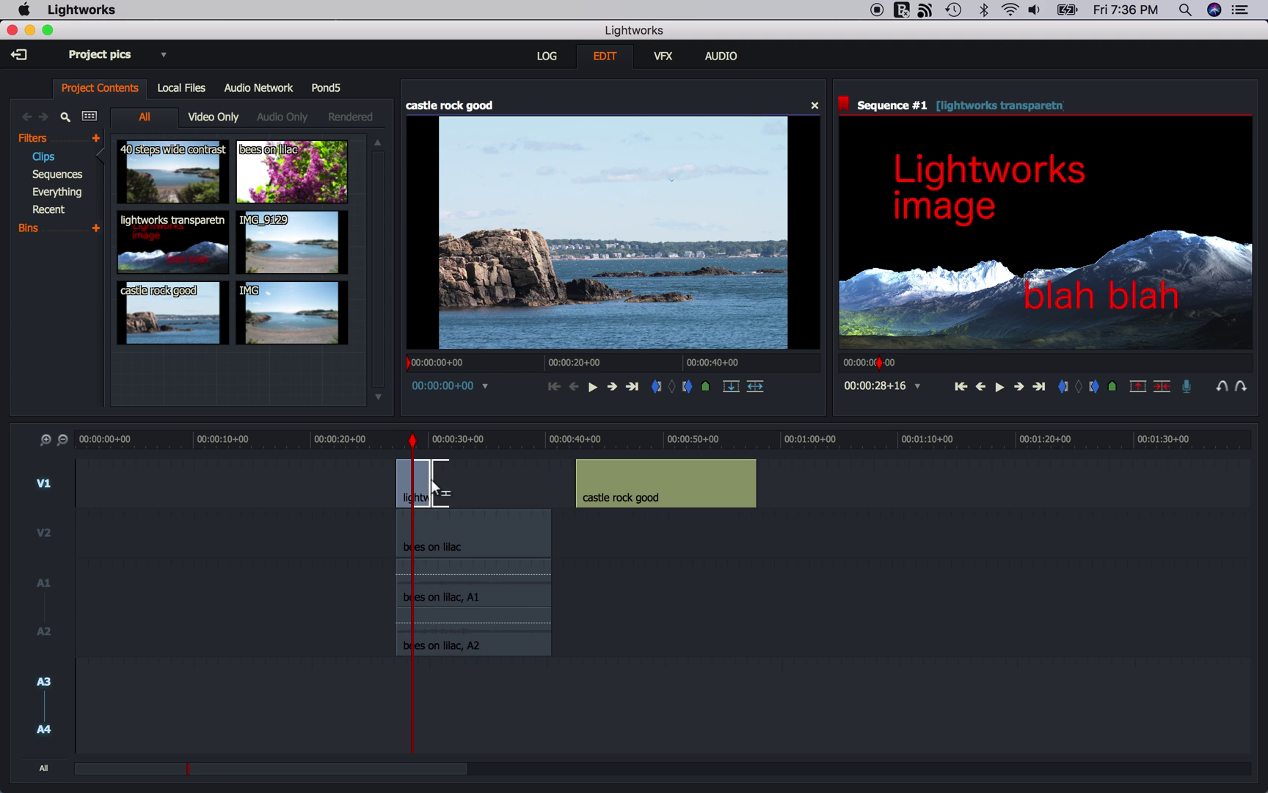
drag(504, 491, 517, 488)
click(46, 536)
click(55, 591)
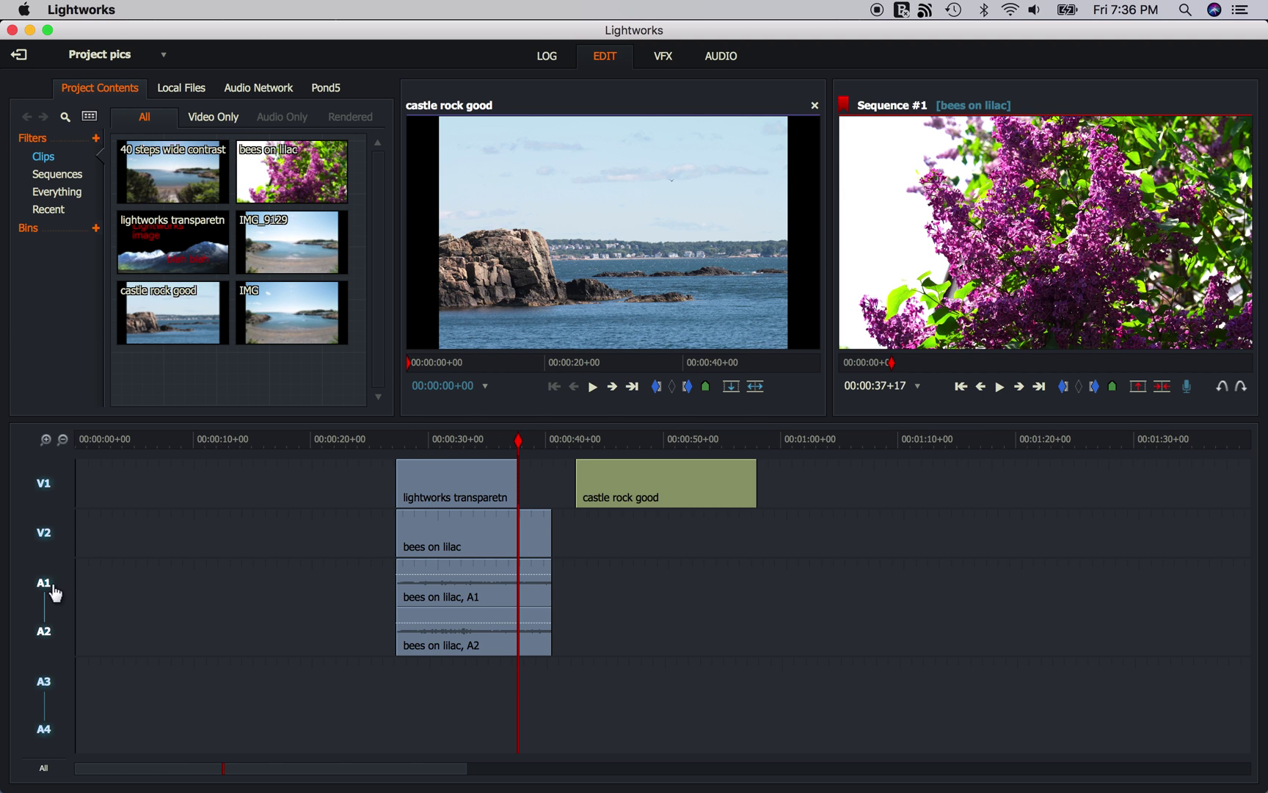
click(454, 435)
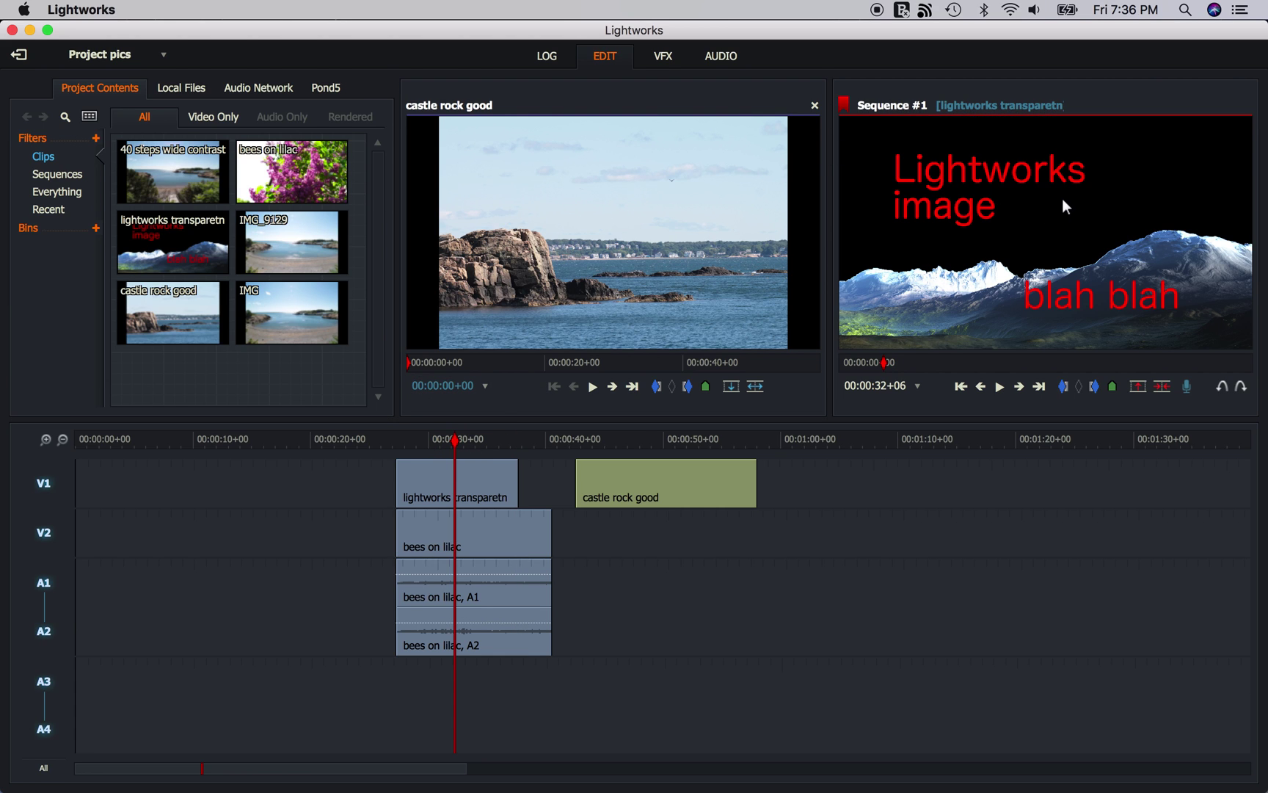
click(669, 56)
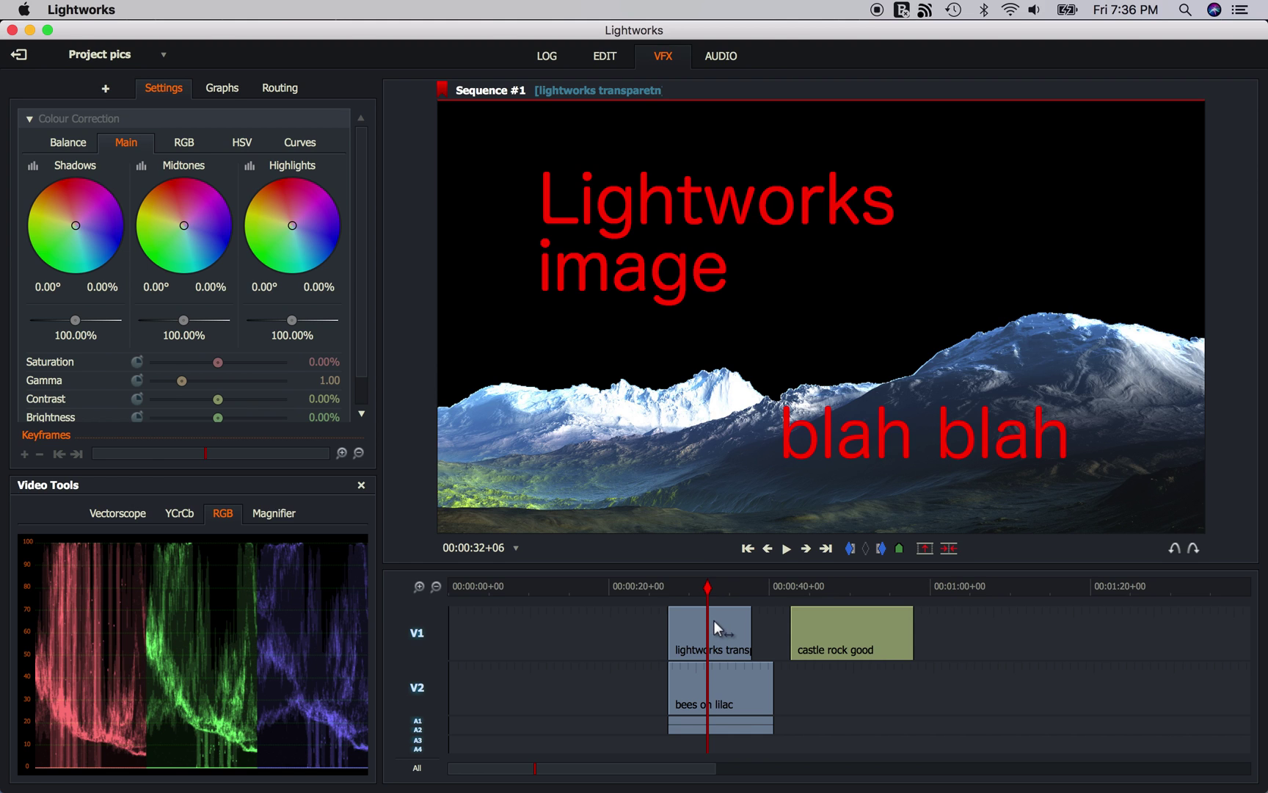
Step: Slide the image clip on V1 so it ends where the bees on lilac clip begins
drag(704, 583, 705, 587)
drag(665, 628, 633, 628)
click(623, 589)
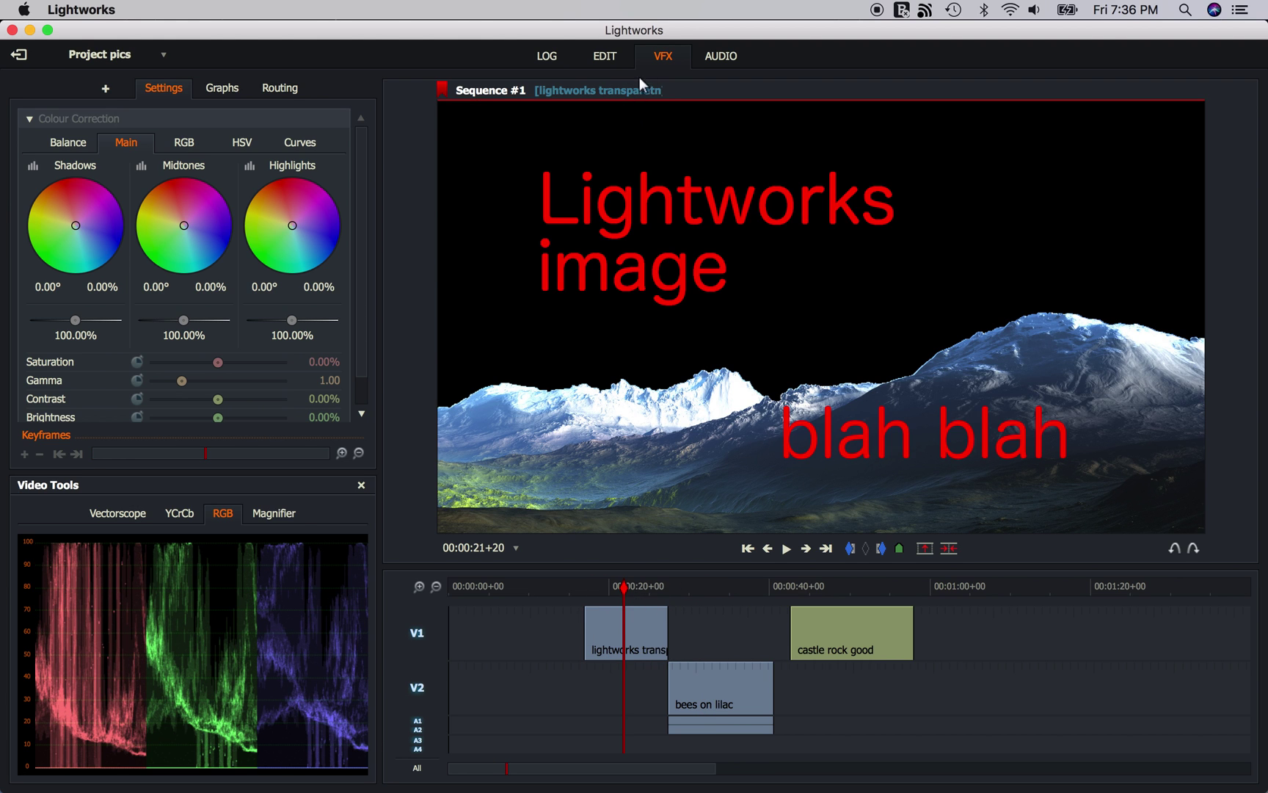
Step: Add a 2D DVE to the image clip and set its Scale Master to 0.88
right_click(620, 619)
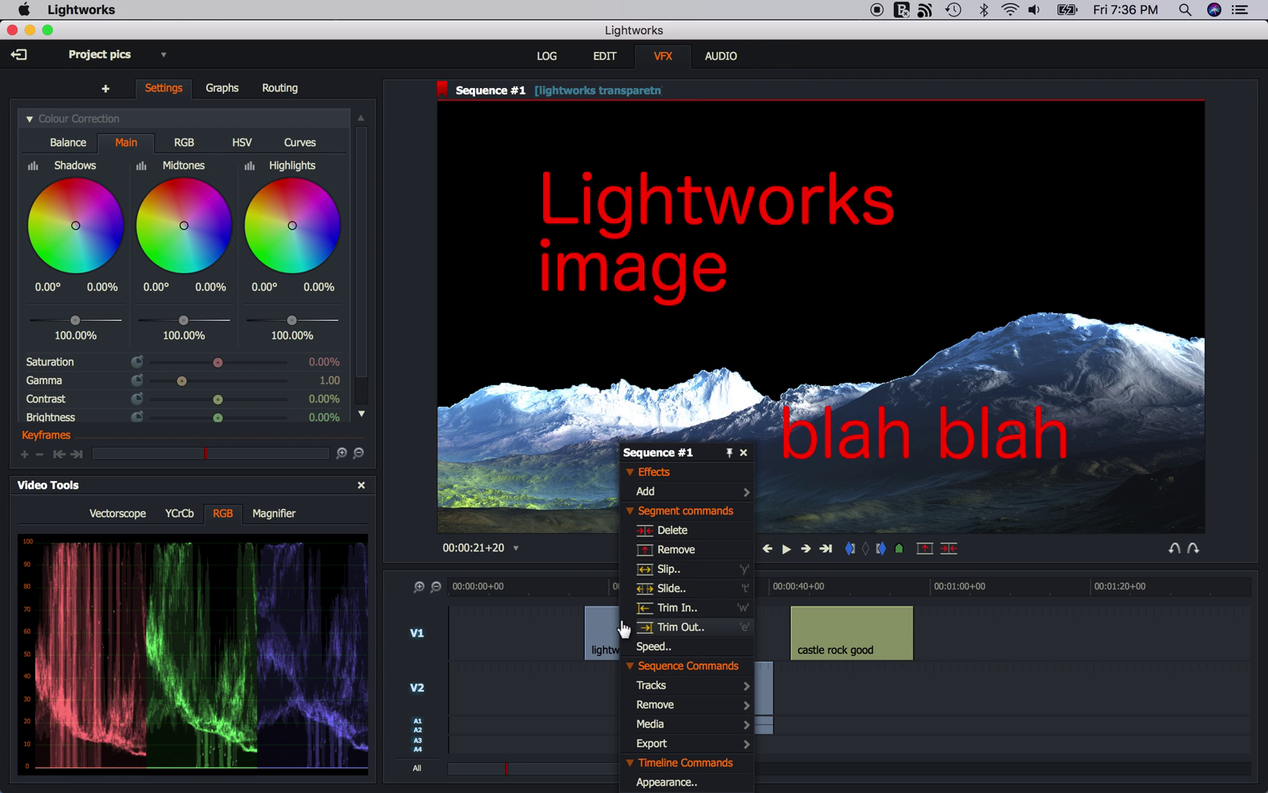
mouse_move(668, 493)
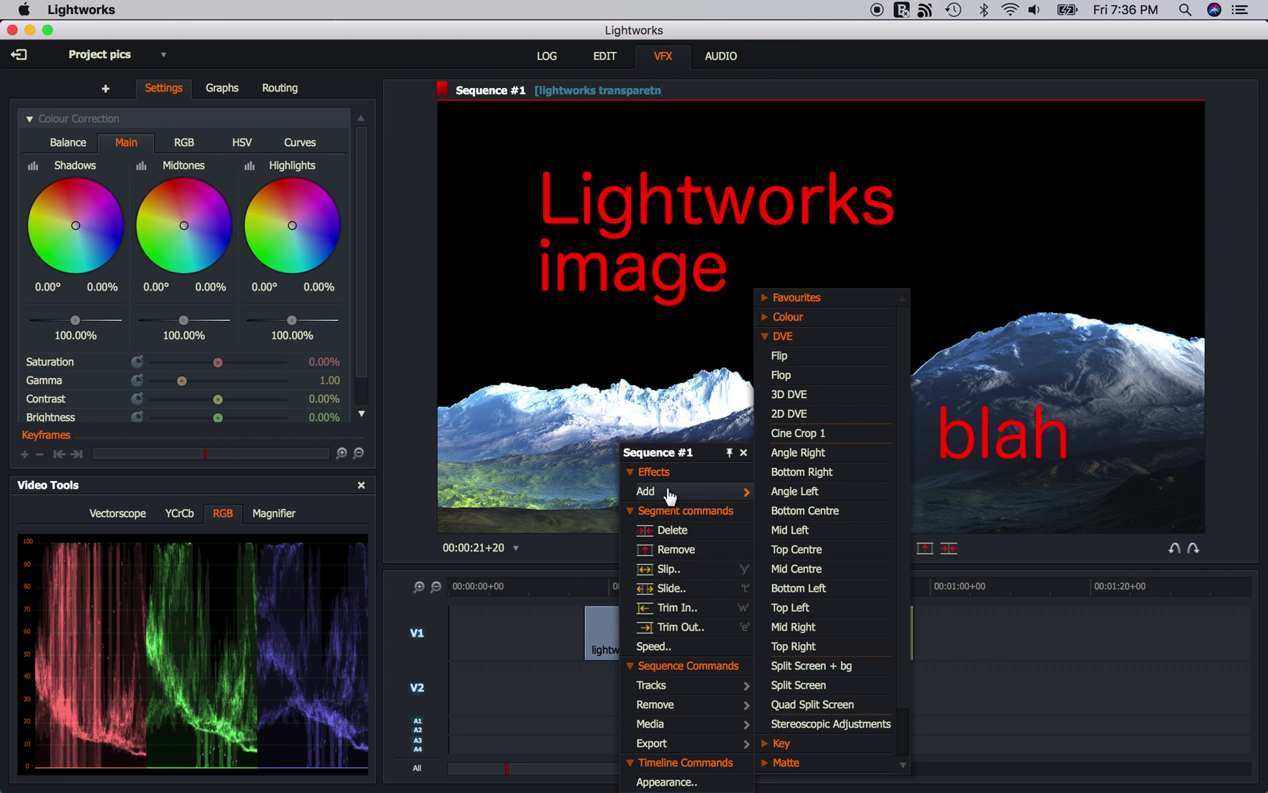
click(807, 414)
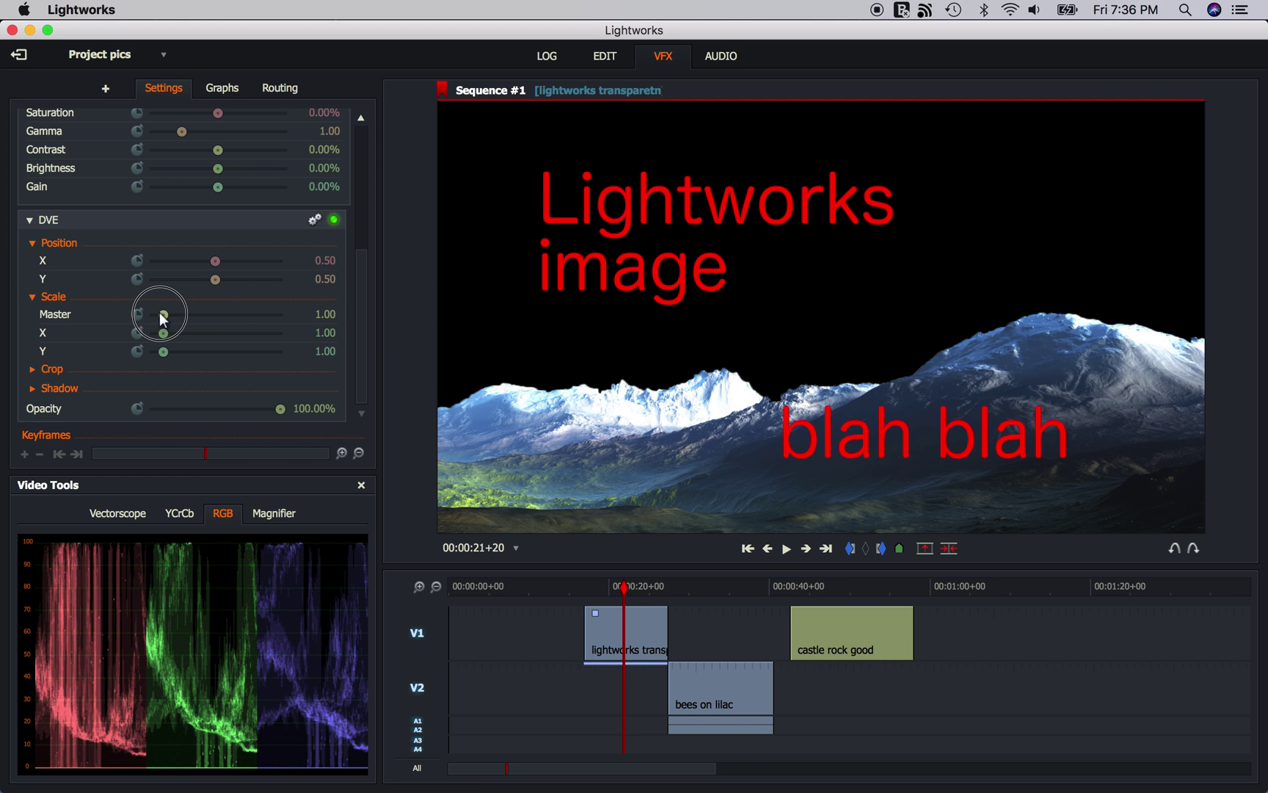
drag(159, 311, 158, 312)
drag(631, 634, 710, 638)
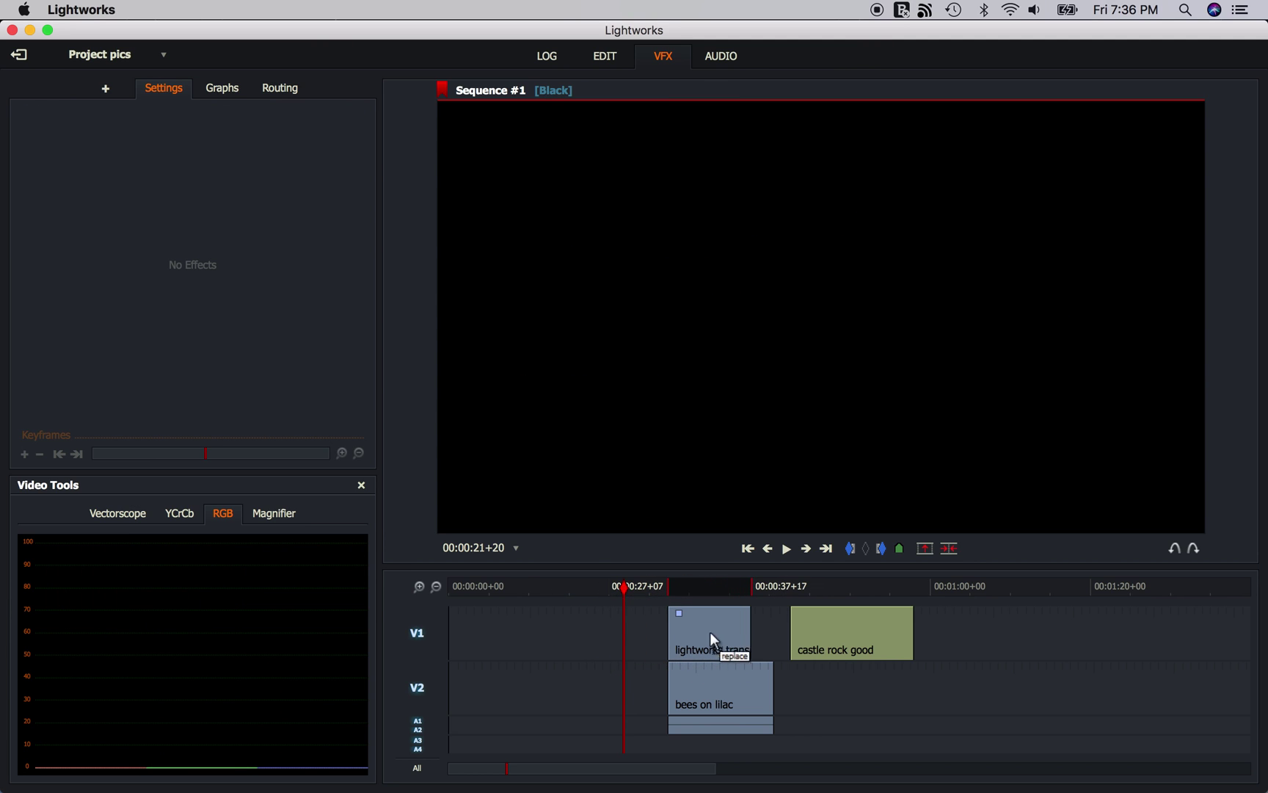
Step: Drop the image clip back over bees on lilac and raise its DVE scale to 1.05
click(702, 585)
click(702, 586)
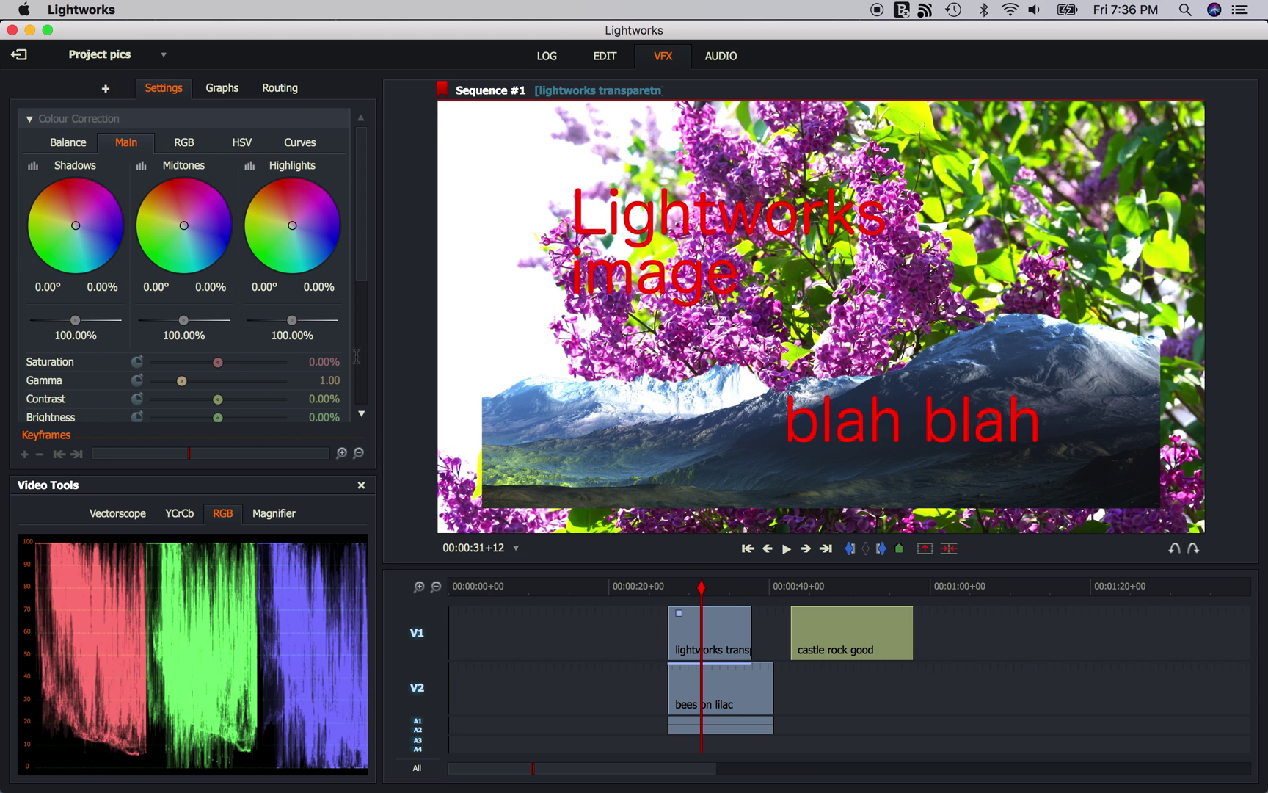
drag(363, 262, 366, 357)
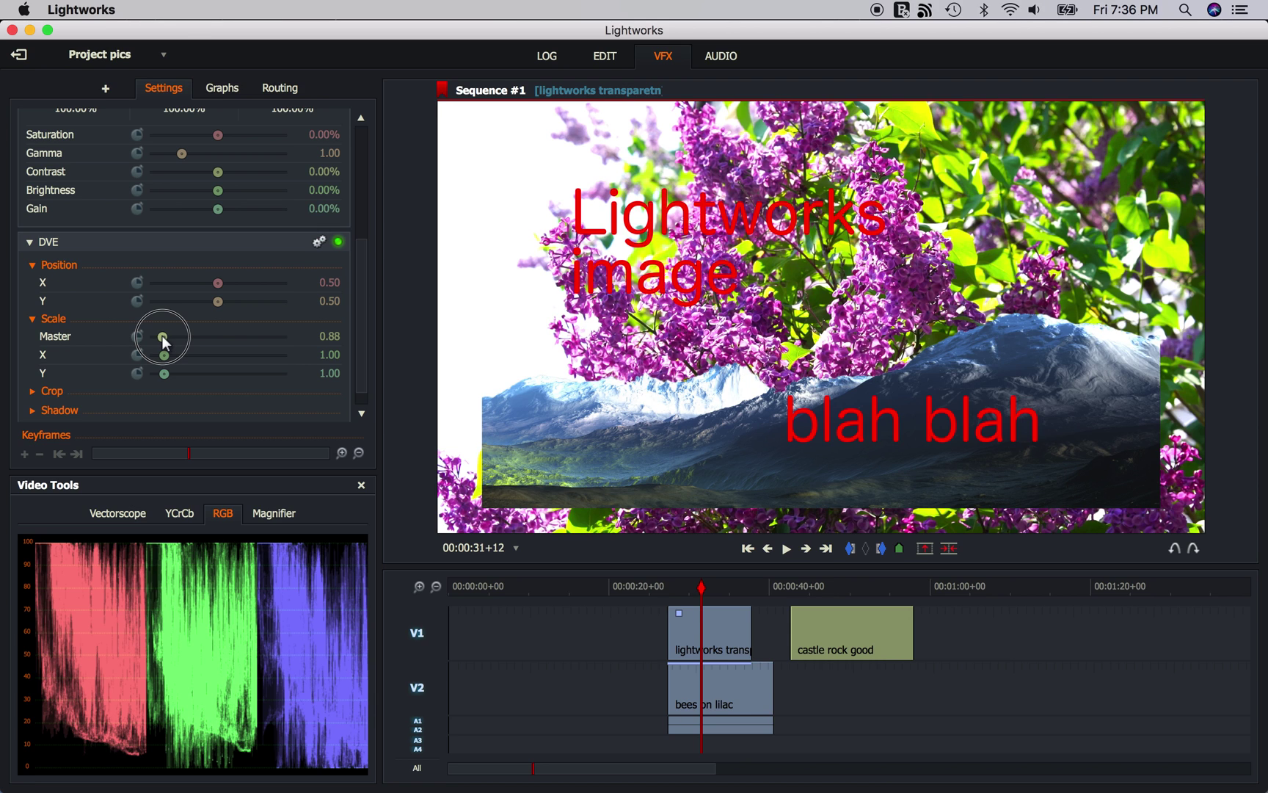
drag(163, 338, 164, 339)
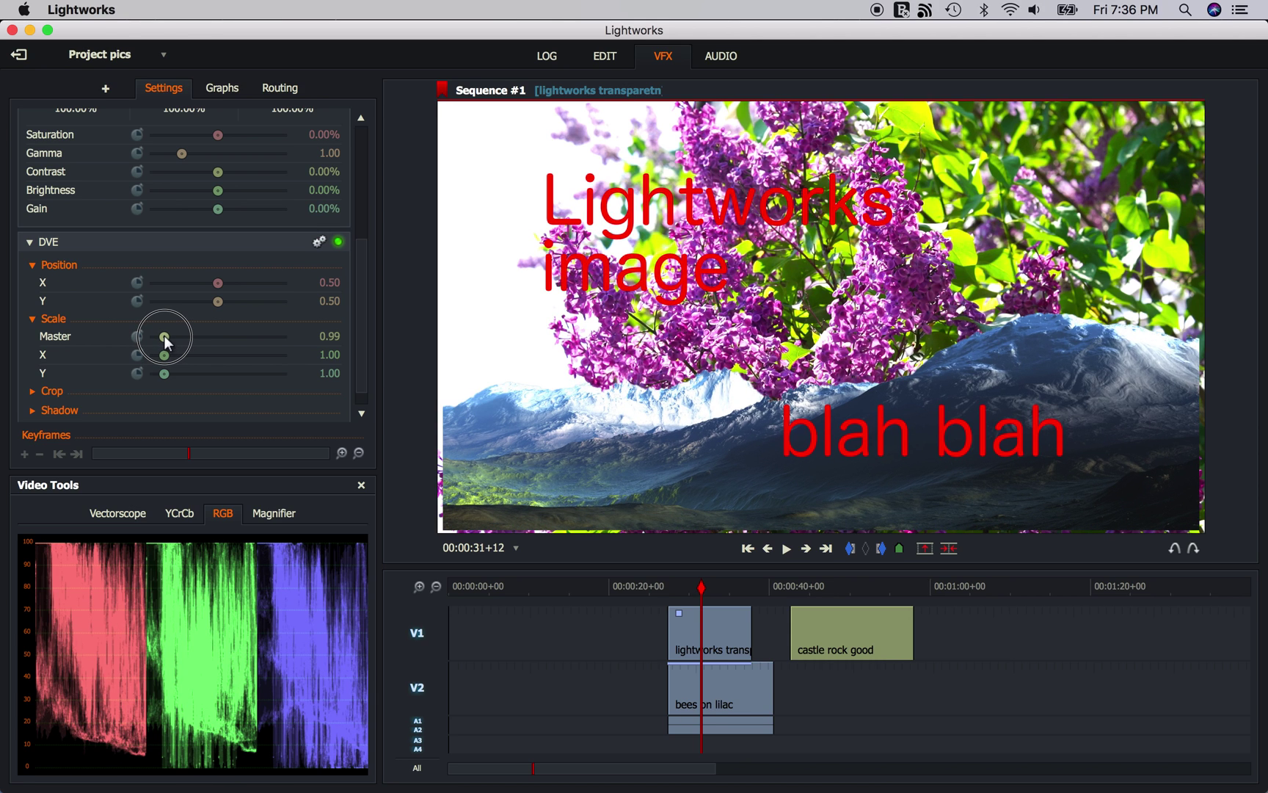
drag(163, 336, 165, 336)
click(682, 588)
drag(681, 588, 679, 587)
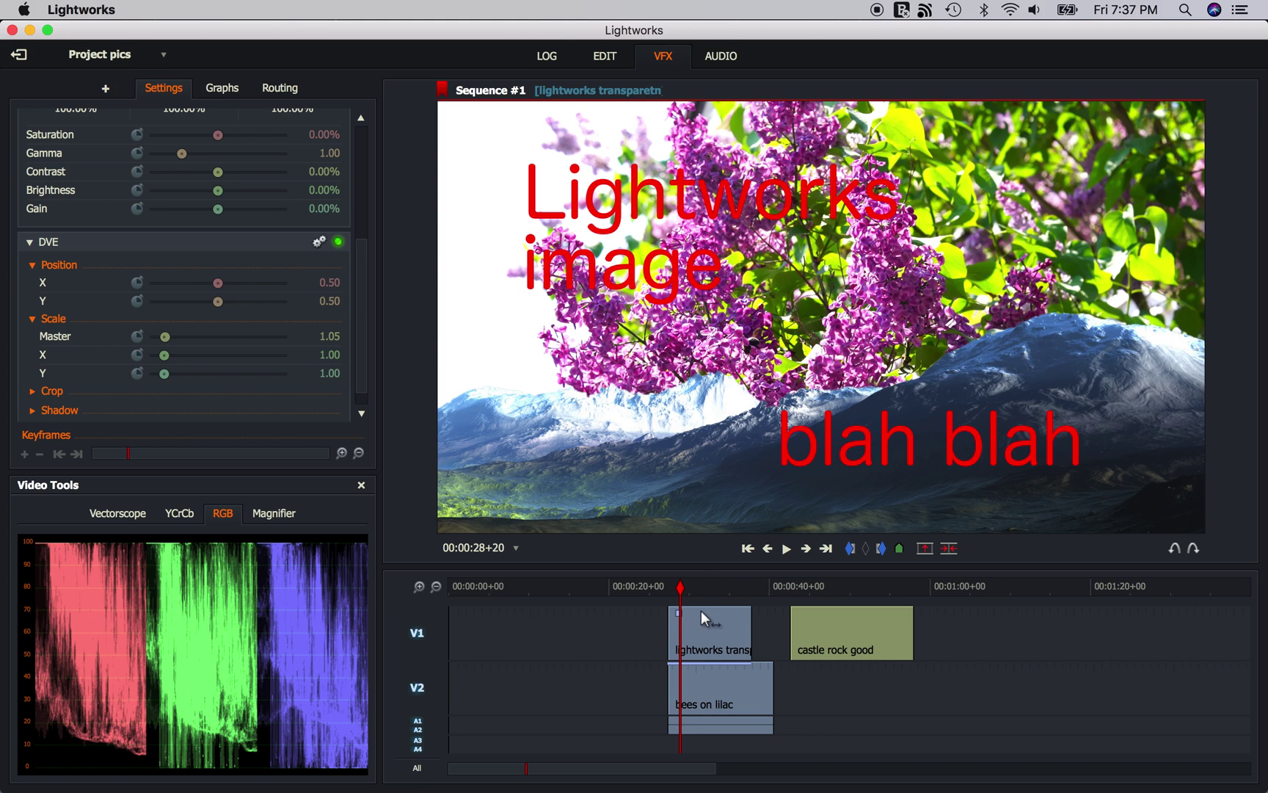
click(695, 585)
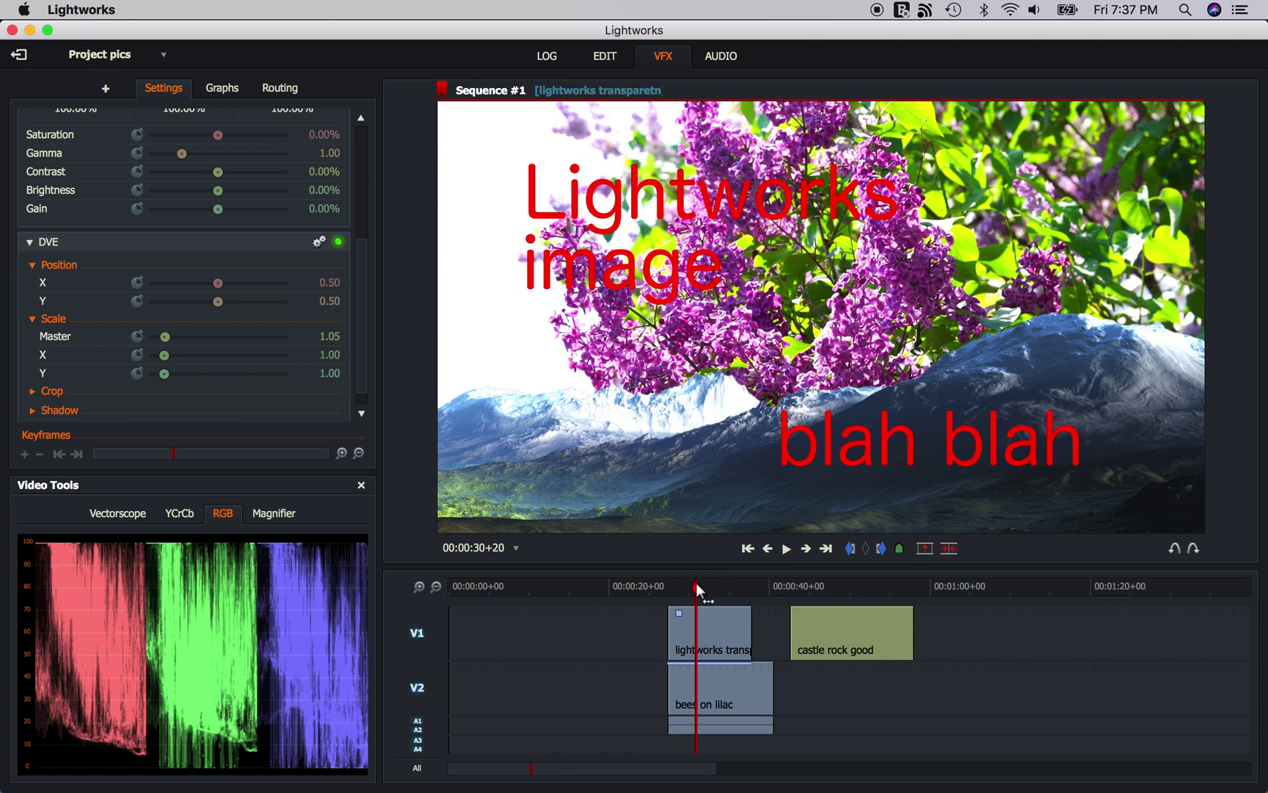
key(space)
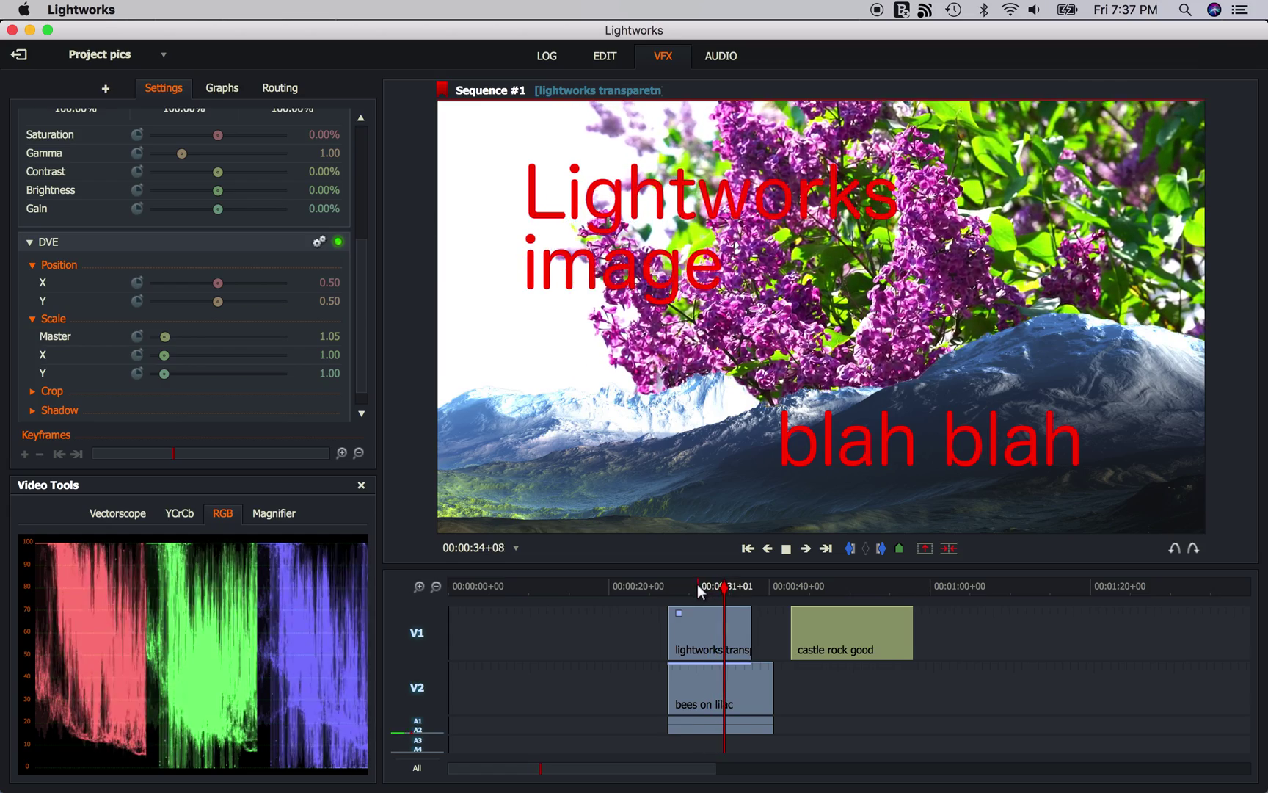
key(space)
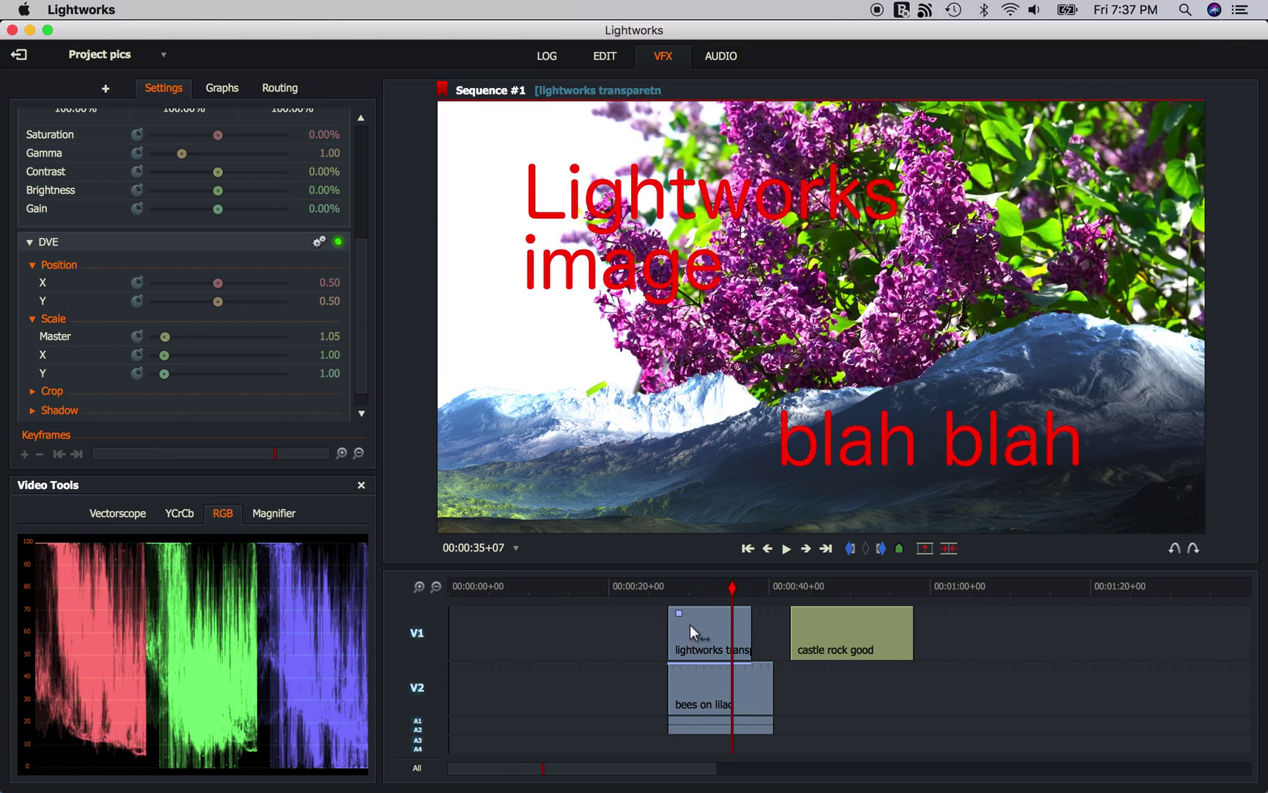
mouse_move(780, 493)
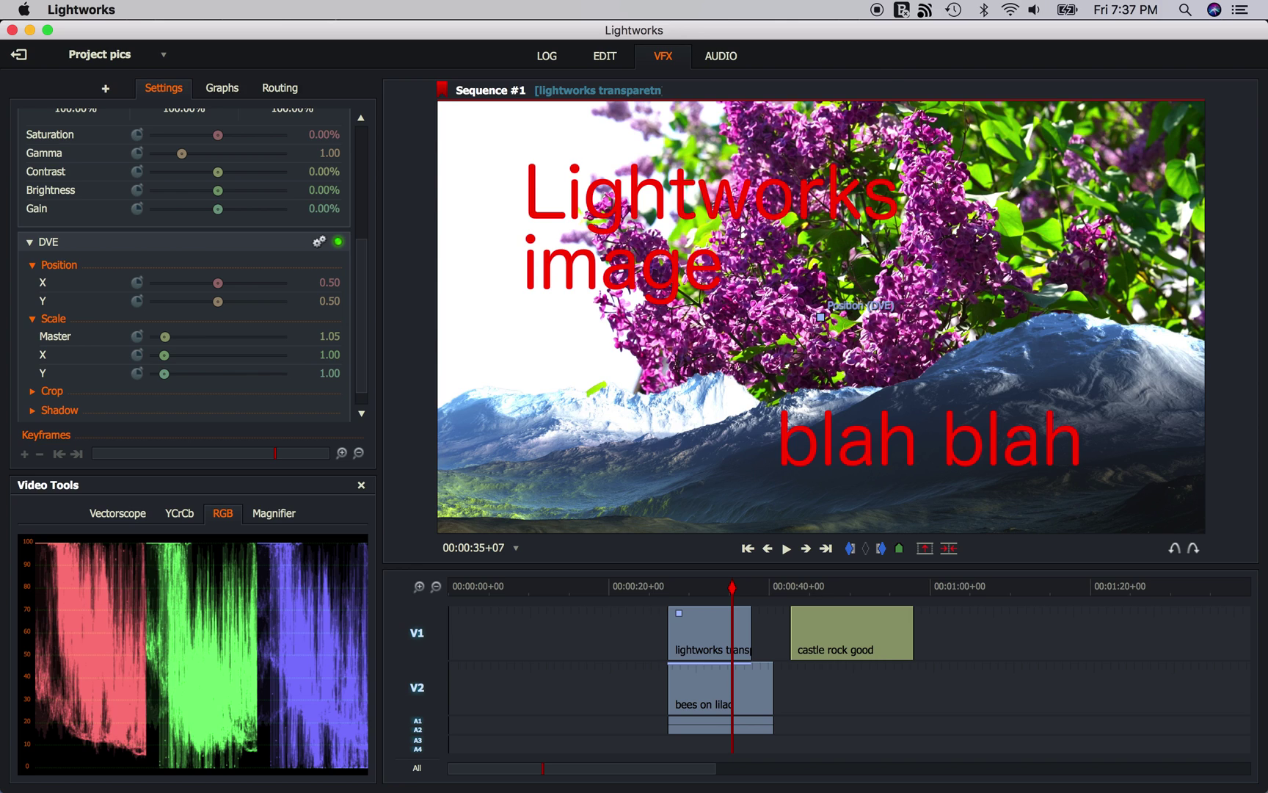